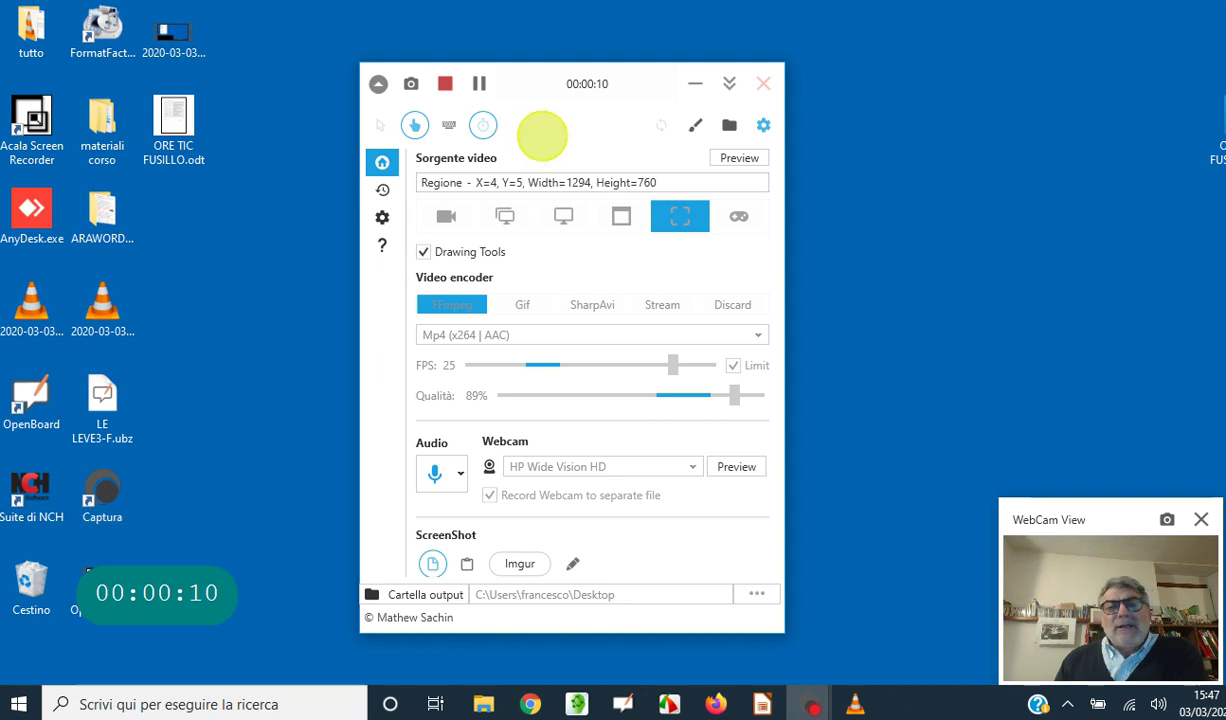
# Step: Switch to Chrome and look through the feature list on the Captura home page, returning to the desktop when done
pyautogui.moveTo(635, 77); pyautogui.dragTo(804, 66)
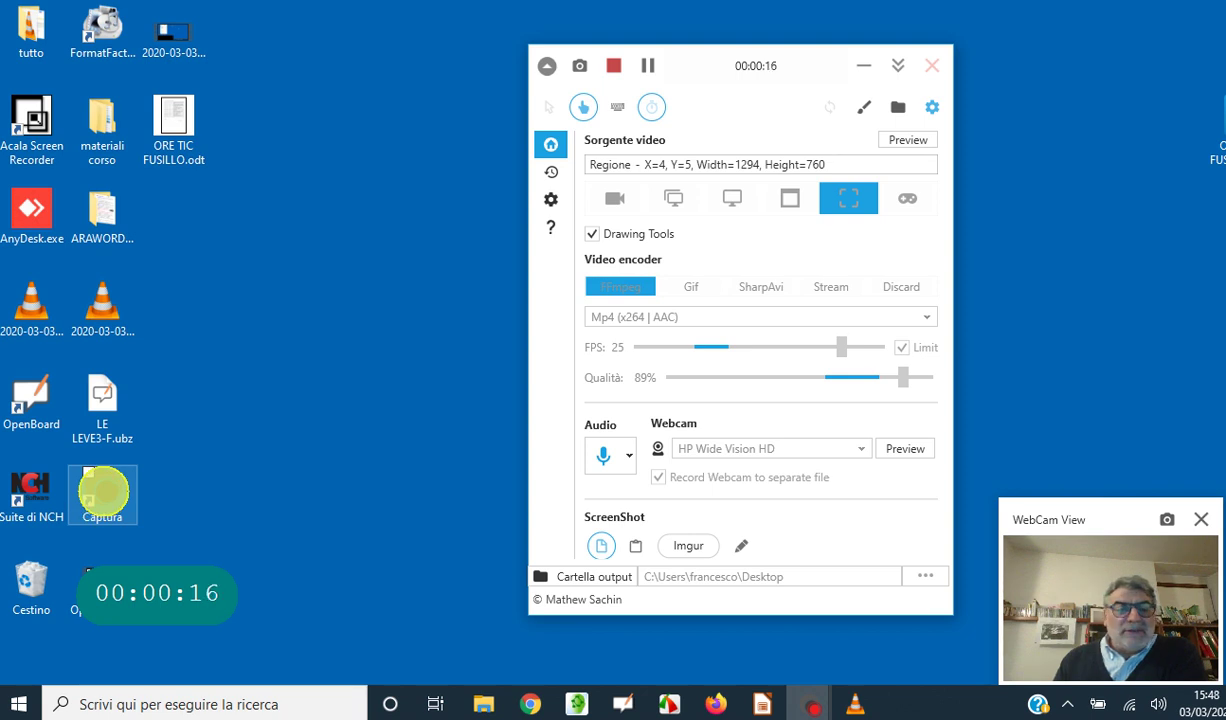
pyautogui.click(530, 704)
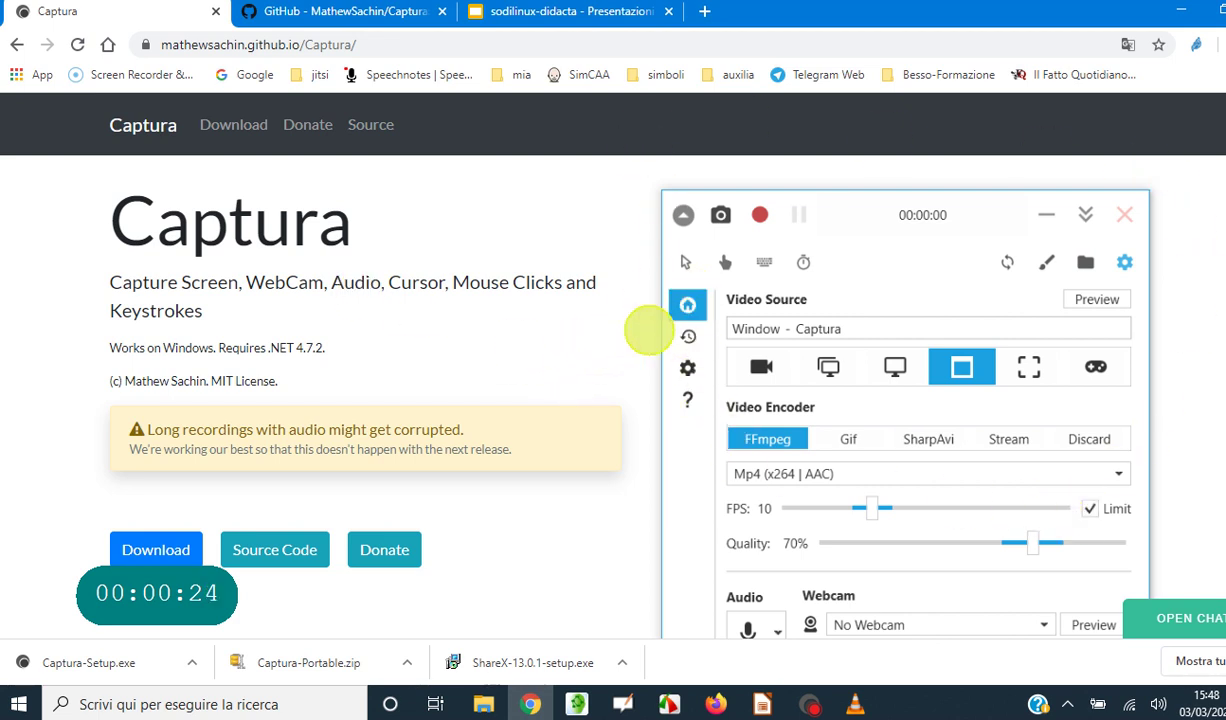
pyautogui.scroll(-2, 650, 331)
pyautogui.scroll(-8, 650, 331)
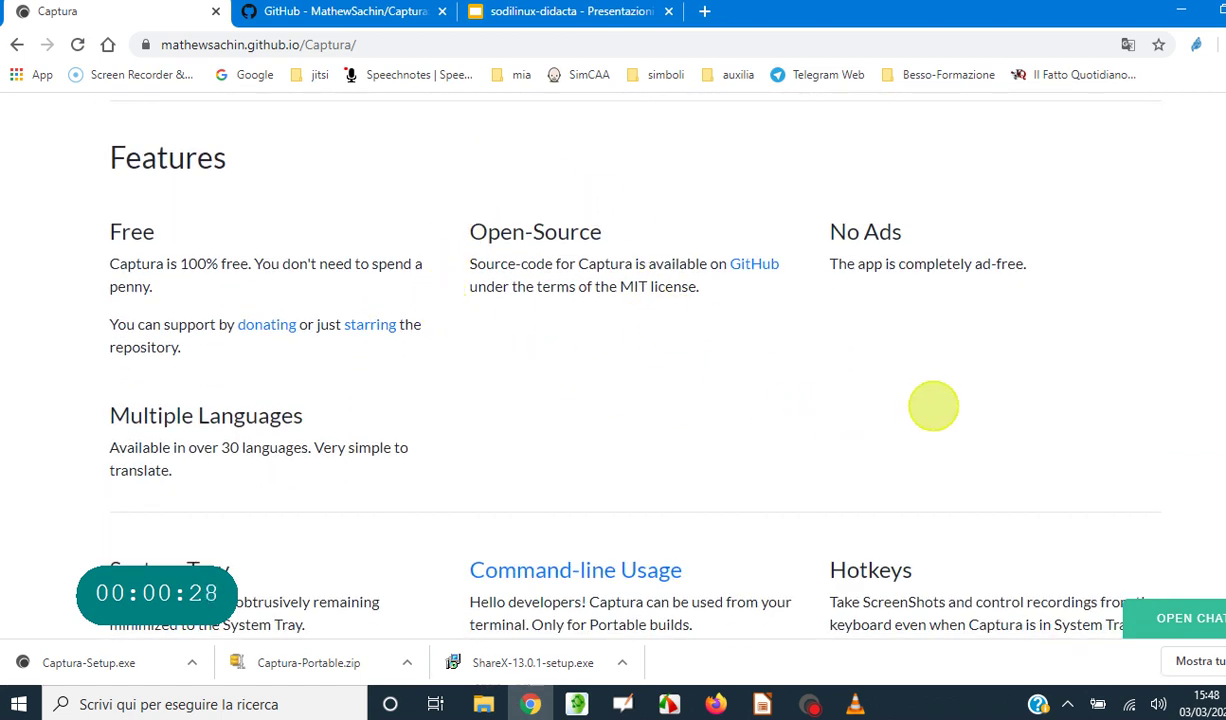
pyautogui.scroll(10, 1013, 413)
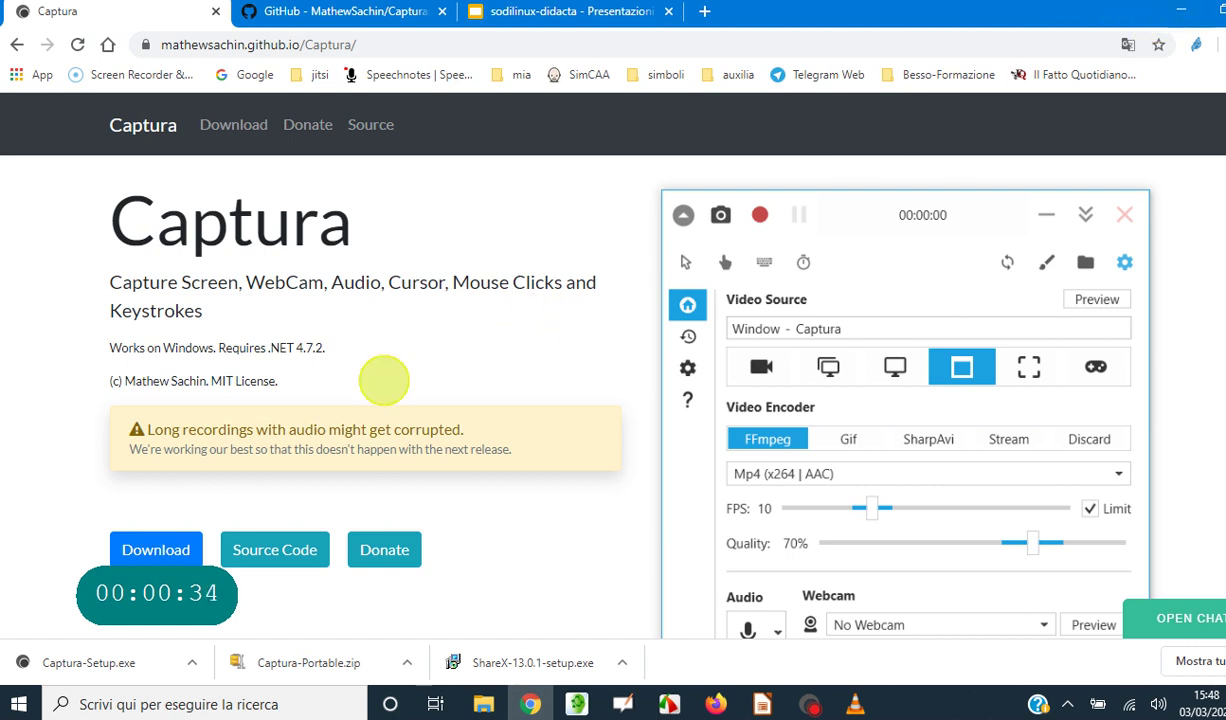
pyautogui.click(1165, 10)
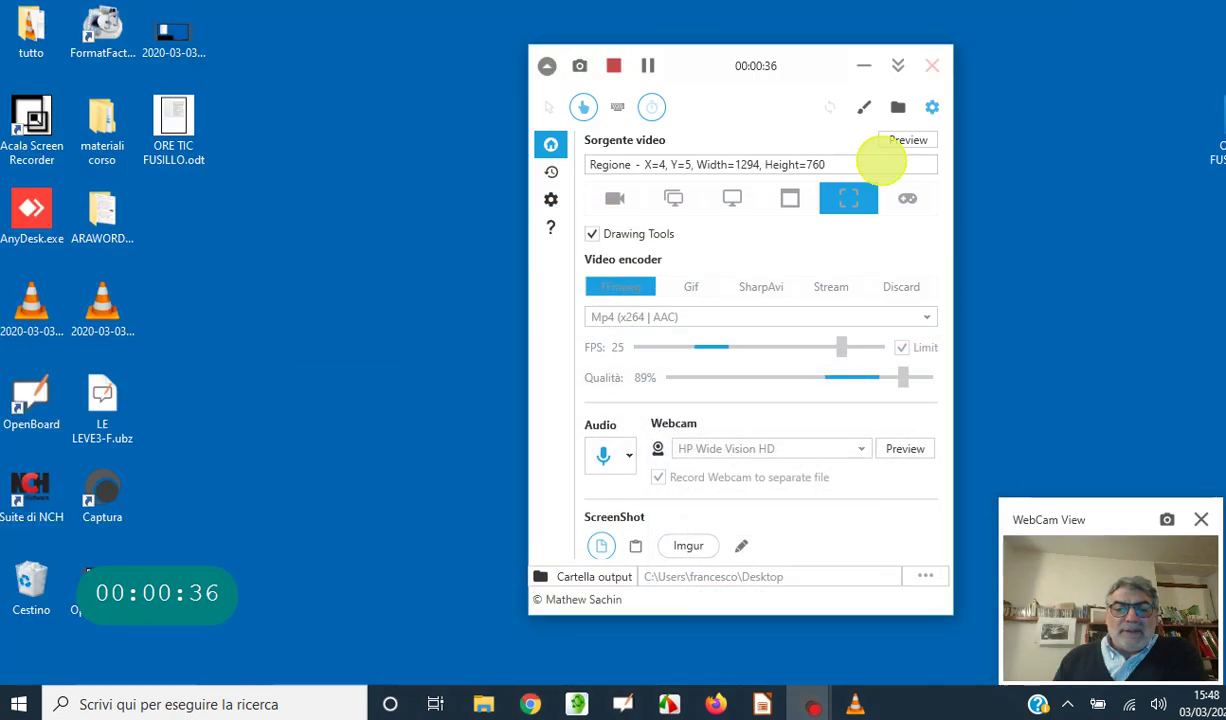
pyautogui.click(646, 62)
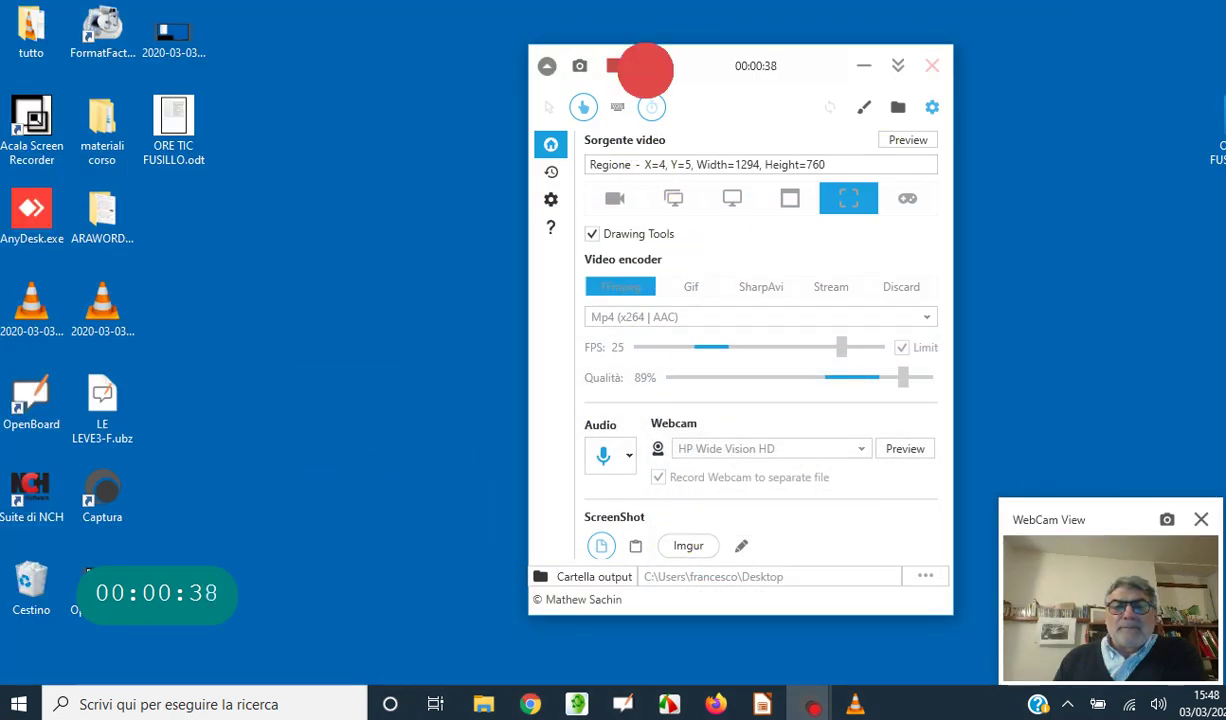
pyautogui.click(530, 704)
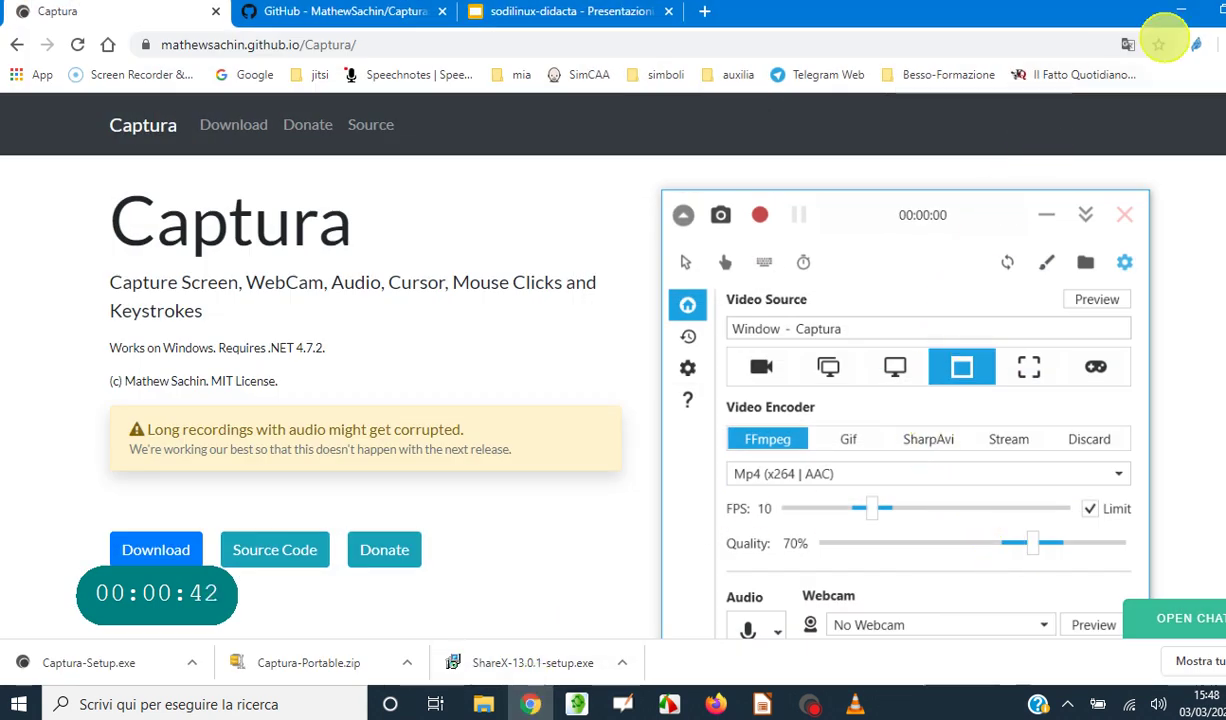
pyautogui.click(1176, 12)
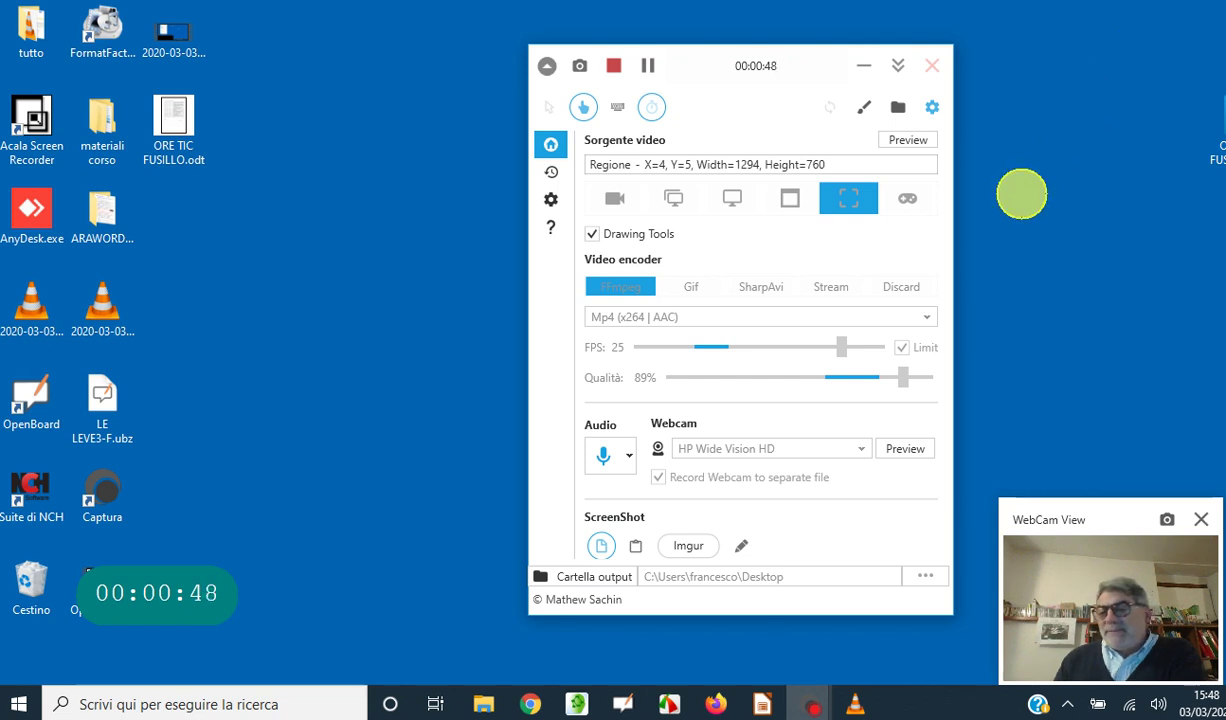
# Step: Switch to Chrome and open the Captura download page with the Setup and Portable versions, minimising the browser when done
pyautogui.click(528, 703)
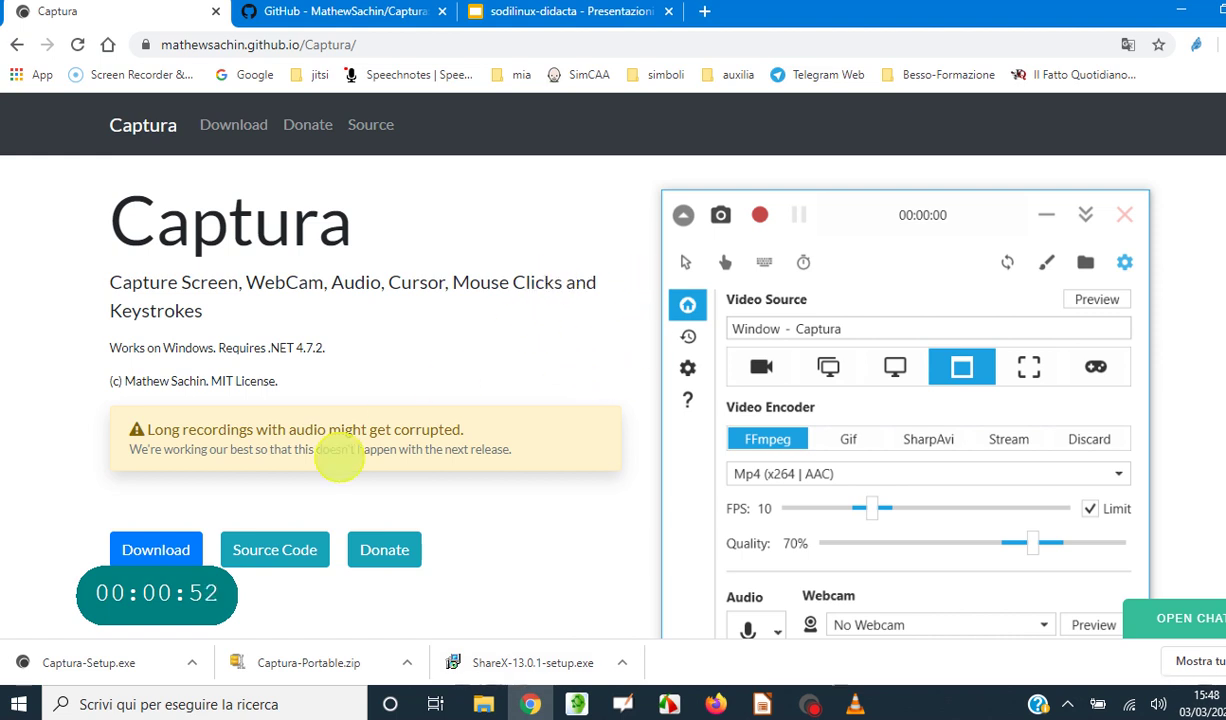
pyautogui.click(155, 548)
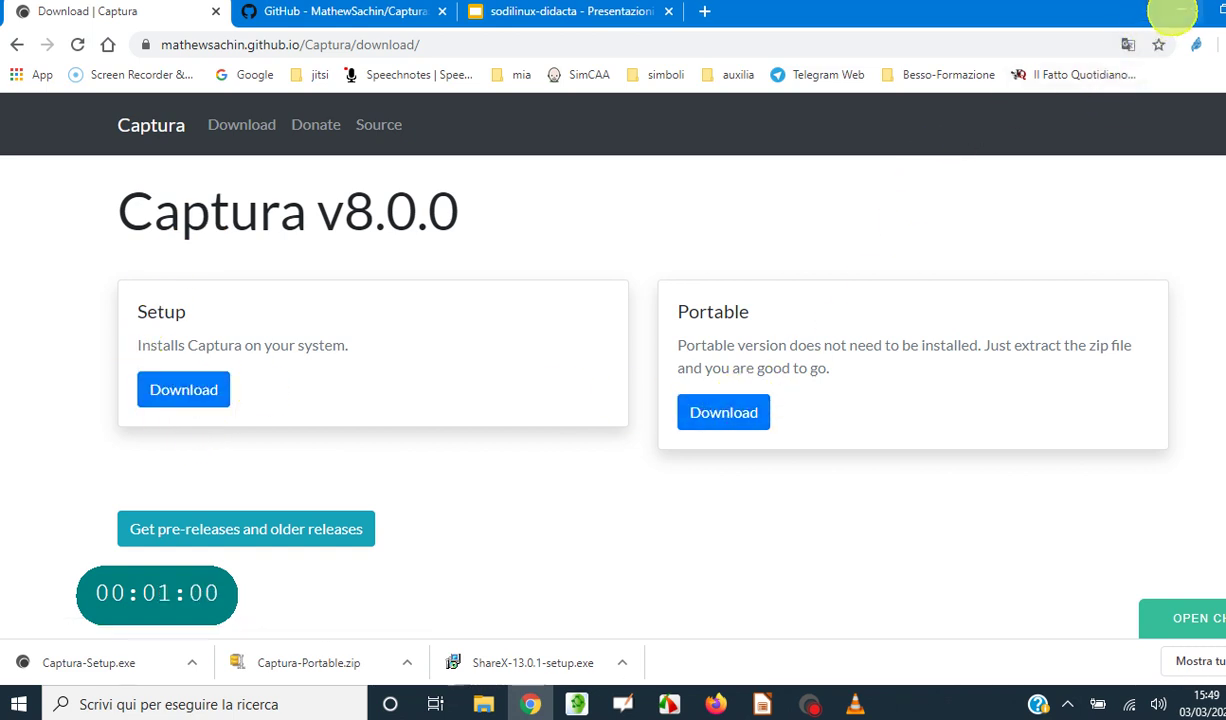
pyautogui.click(1177, 14)
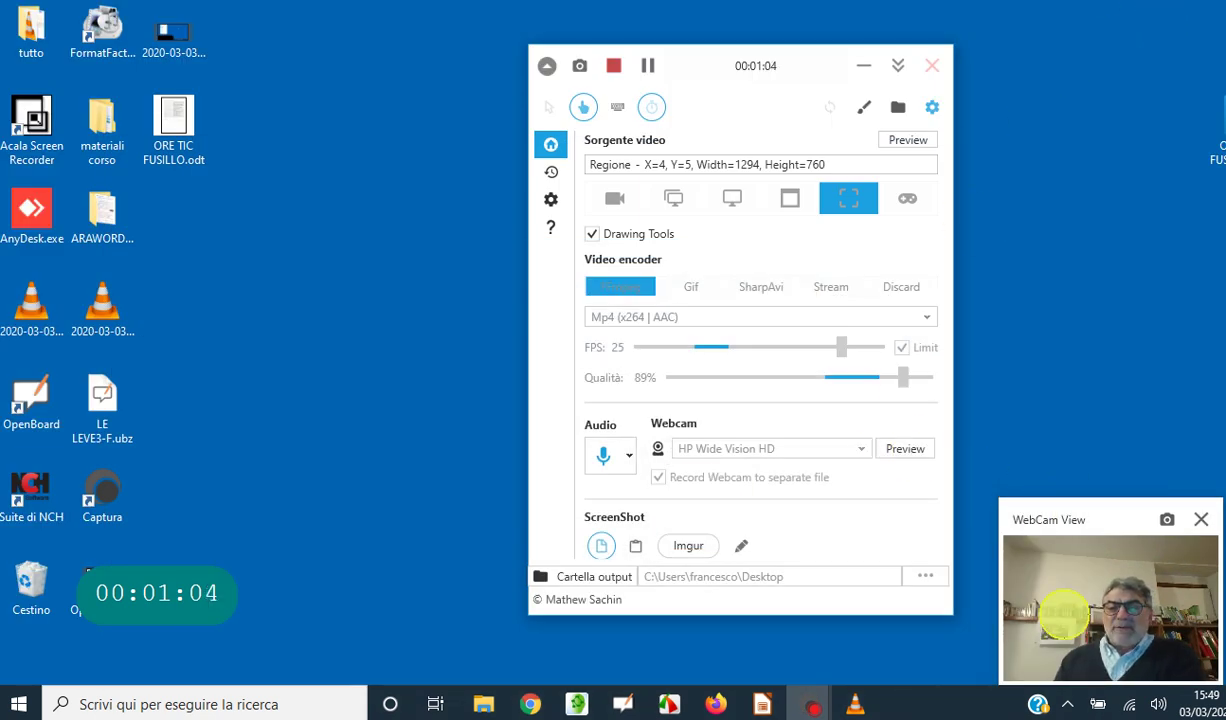
# Step: Move the webcam preview window around the desktop and park it in the corner above the taskbar clock
pyautogui.moveTo(1097, 510); pyautogui.dragTo(1061, 416)
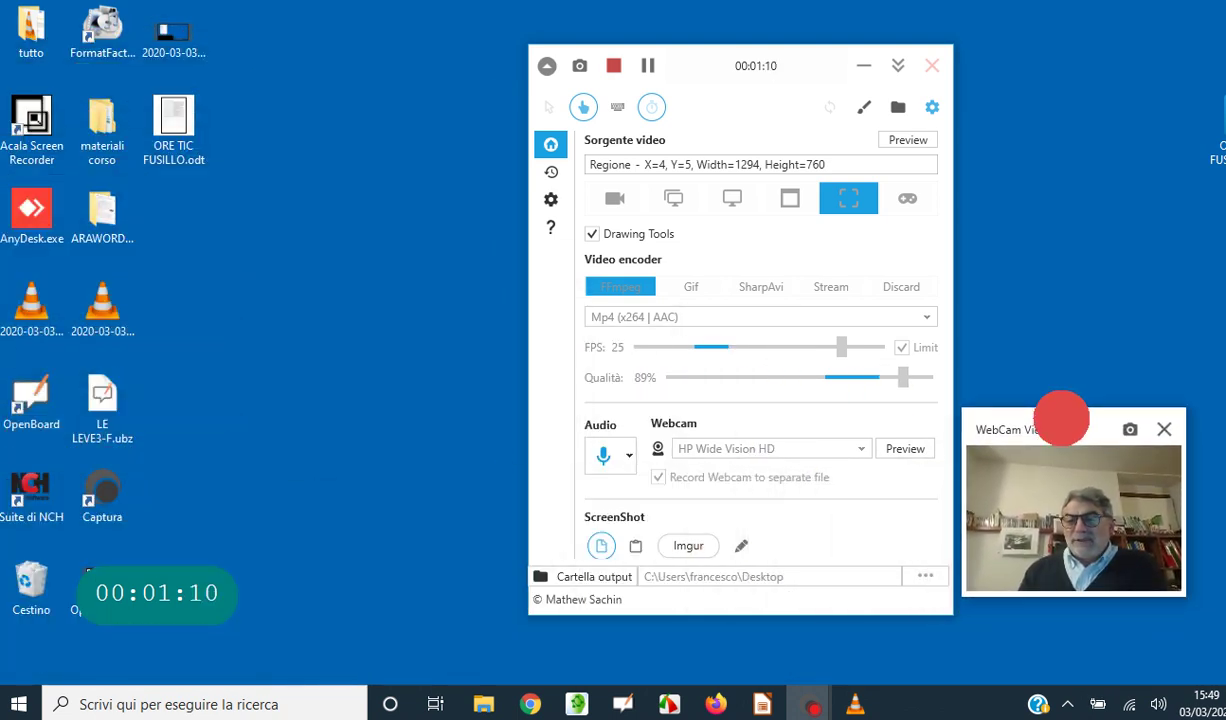
pyautogui.moveTo(1184, 597)
pyautogui.mouseDown()
pyautogui.moveTo(1095, 512)
pyautogui.moveTo(1169, 687)
pyautogui.moveTo(1205, 593)
pyautogui.moveTo(1166, 679)
pyautogui.moveTo(1180, 676)
pyautogui.moveTo(1181, 600)
pyautogui.mouseUp()
pyautogui.moveTo(1085, 432); pyautogui.dragTo(1115, 520)
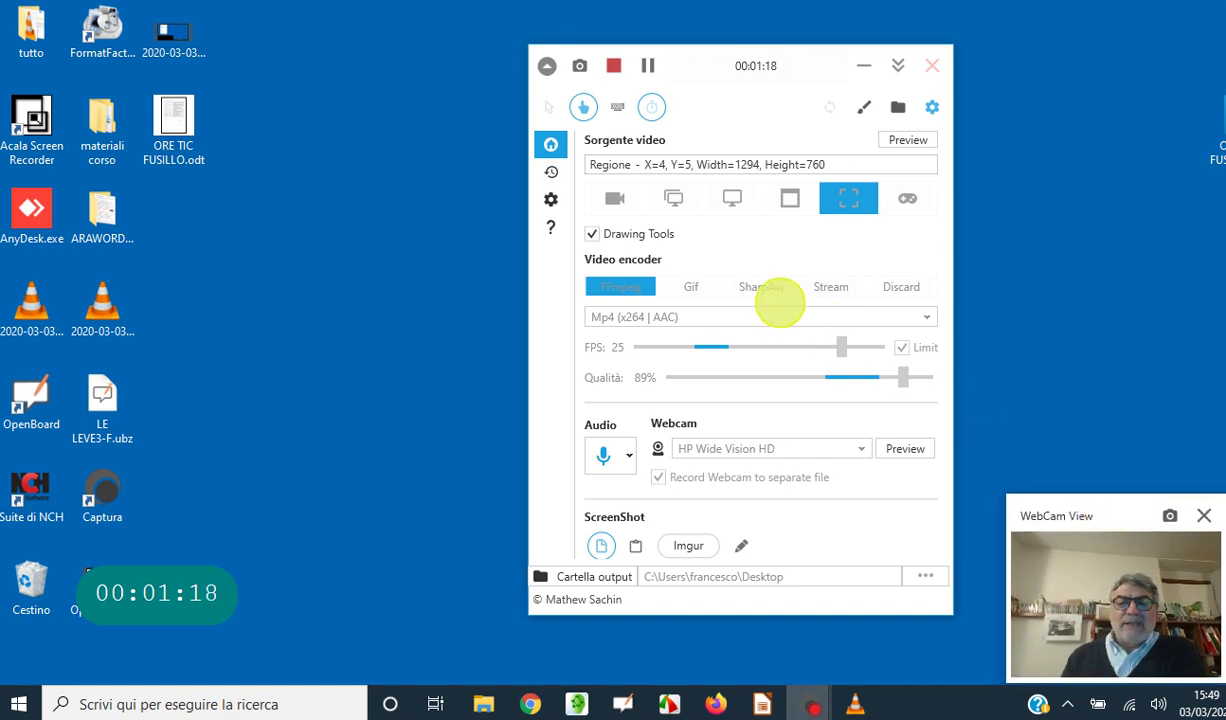
# Step: Shift the Captura window away from the webcam preview and inspect its list of audio sources
pyautogui.moveTo(671, 66); pyautogui.dragTo(578, 60)
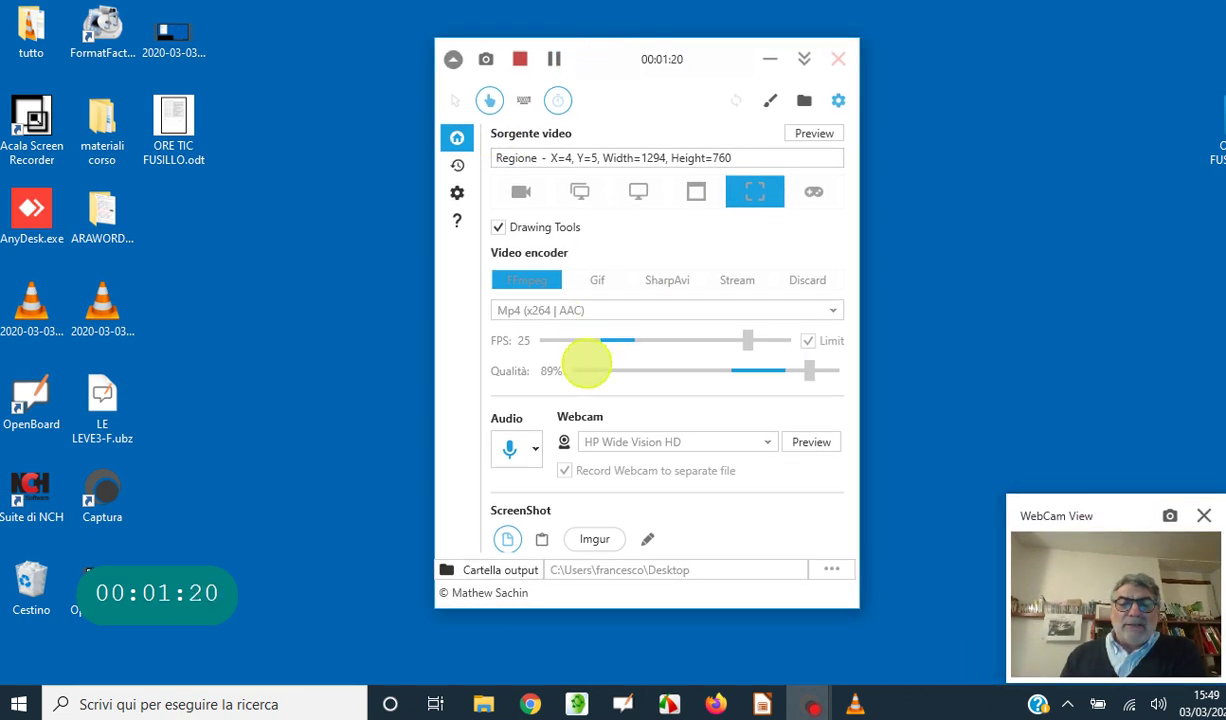
pyautogui.click(512, 450)
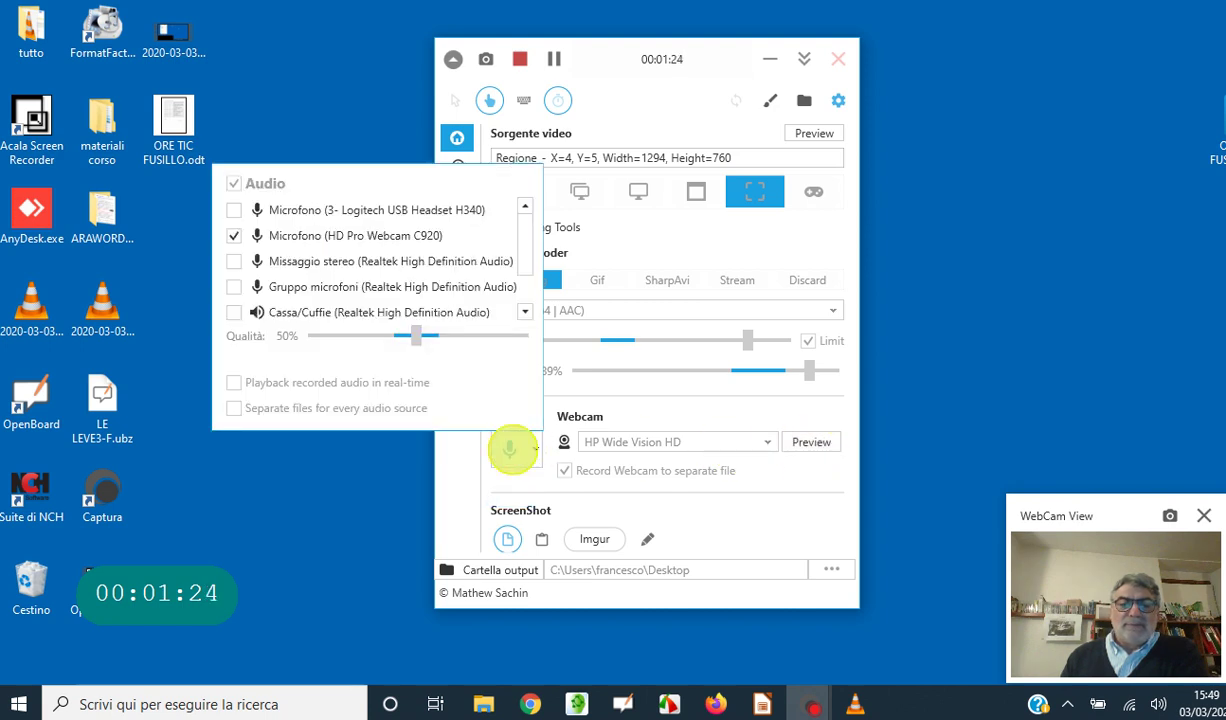
pyautogui.click(509, 450)
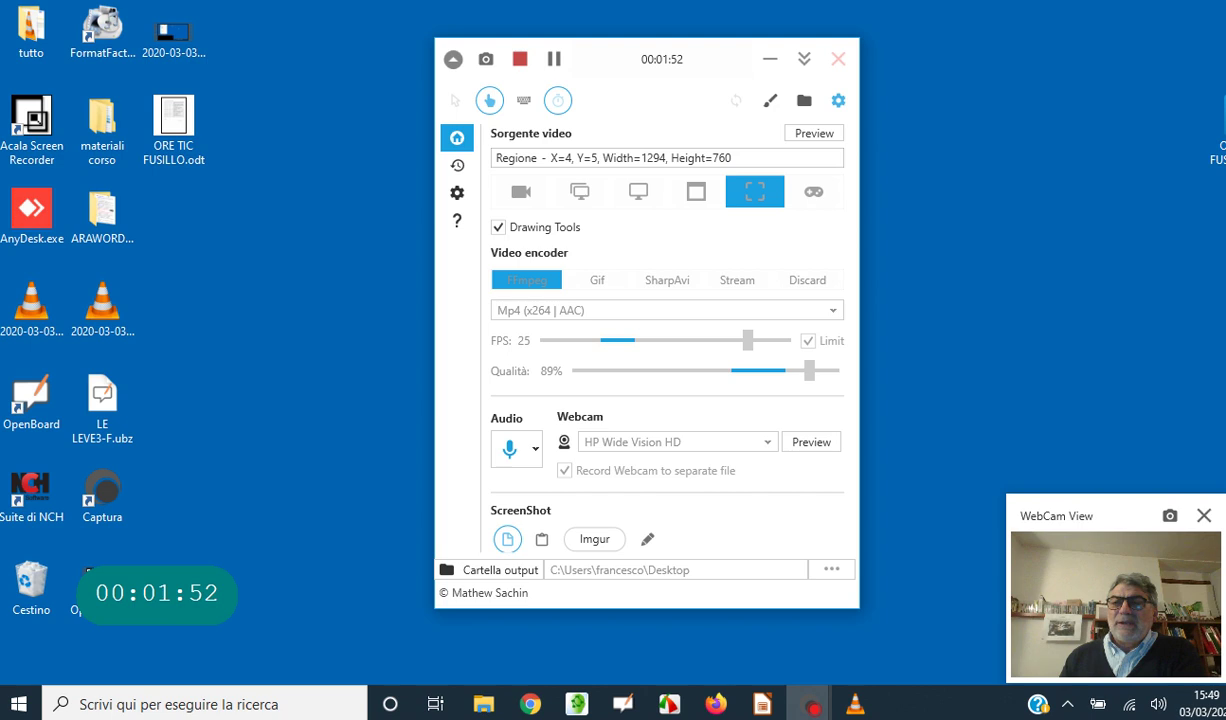
# Step: Draw a black hash sign on the empty desktop area, then switch the pen colour to red and scribble a zigzag below it
pyautogui.moveTo(983, 92); pyautogui.dragTo(1109, 96)
pyautogui.moveTo(1050, 36)
pyautogui.mouseDown()
pyautogui.moveTo(1040, 60)
pyautogui.moveTo(1024, 55)
pyautogui.moveTo(1027, 160)
pyautogui.moveTo(1140, 122)
pyautogui.mouseUp()
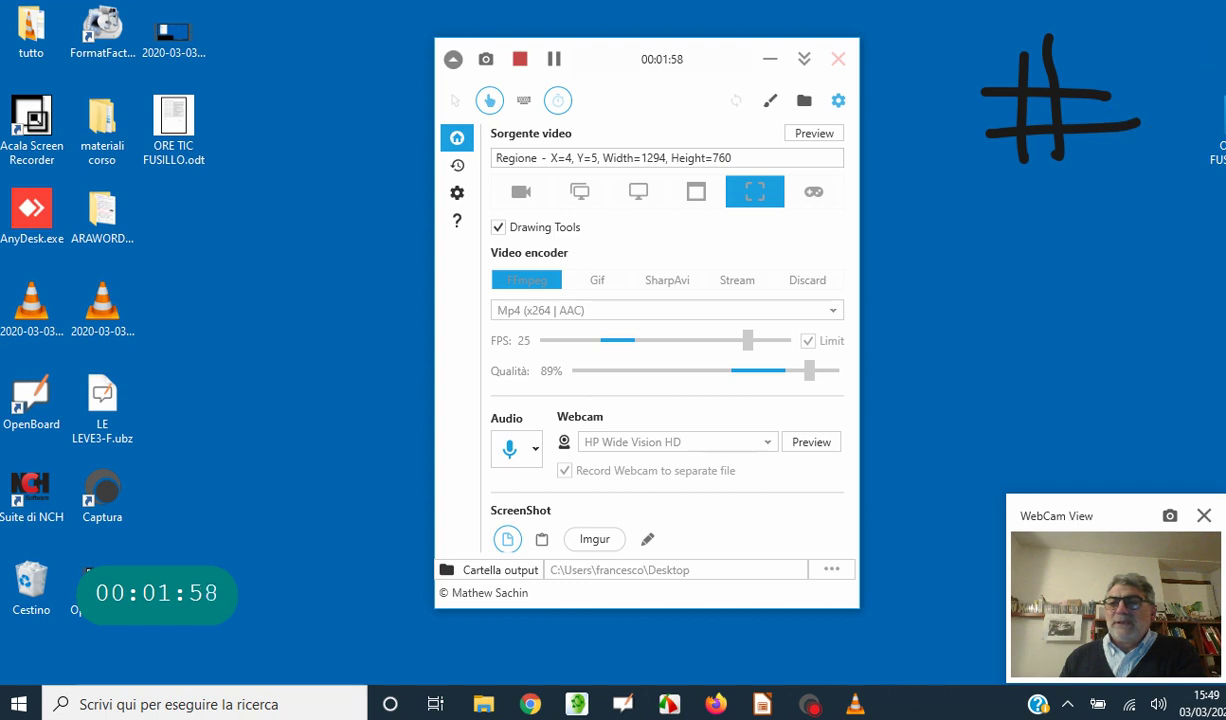
pyautogui.click(1182, 178)
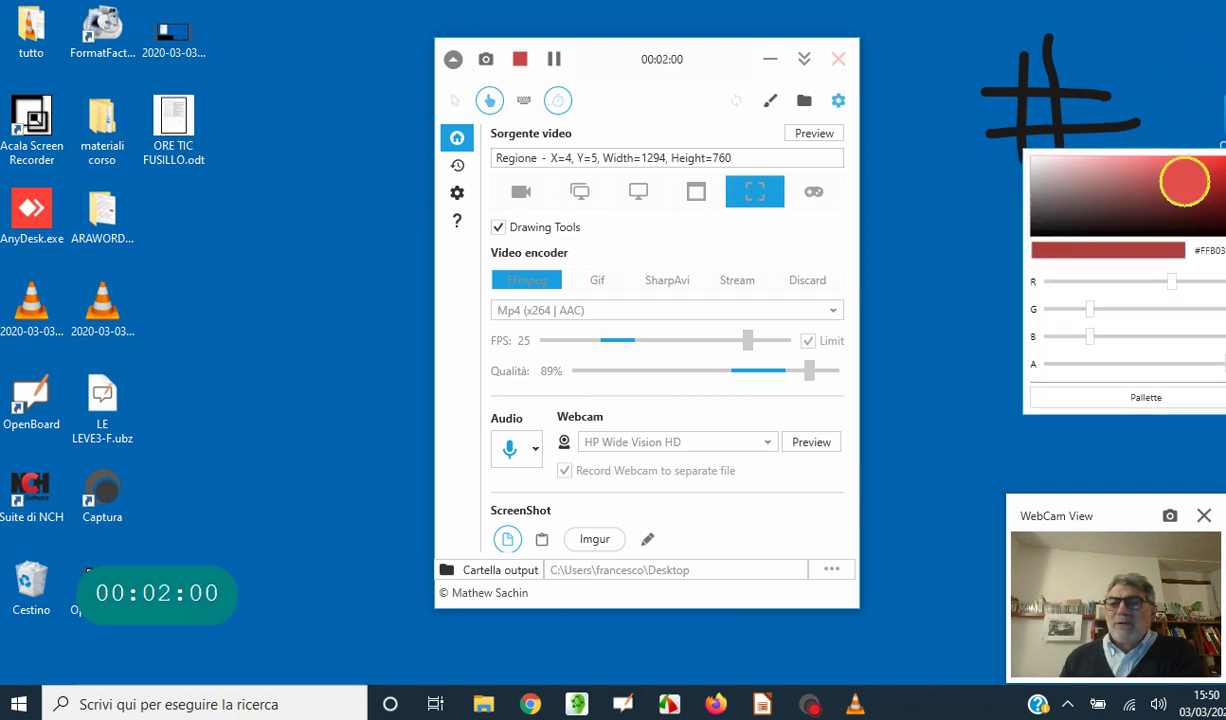
pyautogui.moveTo(966, 178)
pyautogui.mouseDown()
pyautogui.moveTo(1113, 179)
pyautogui.moveTo(1043, 238)
pyautogui.moveTo(1030, 268)
pyautogui.mouseUp()
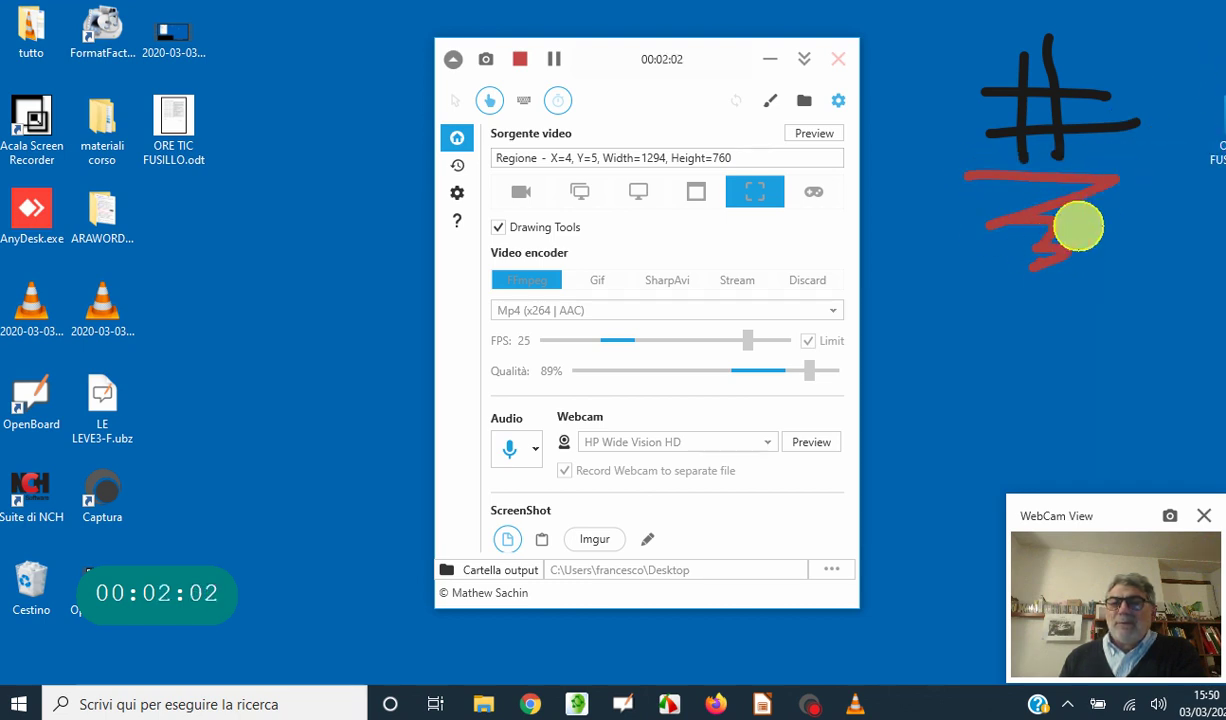
pyautogui.moveTo(1024, 40)
pyautogui.mouseDown()
pyautogui.moveTo(1024, 60)
pyautogui.moveTo(1051, 60)
pyautogui.moveTo(1048, 142)
pyautogui.moveTo(1112, 121)
pyautogui.moveTo(991, 129)
pyautogui.moveTo(1020, 137)
pyautogui.moveTo(958, 186)
pyautogui.moveTo(1084, 194)
pyautogui.moveTo(976, 229)
pyautogui.moveTo(1062, 219)
pyautogui.moveTo(1056, 244)
pyautogui.moveTo(1071, 254)
pyautogui.moveTo(1122, 101)
pyautogui.moveTo(985, 90)
pyautogui.moveTo(1130, 101)
pyautogui.moveTo(1017, 52)
pyautogui.moveTo(1021, 118)
pyautogui.moveTo(1028, 94)
pyautogui.mouseUp()
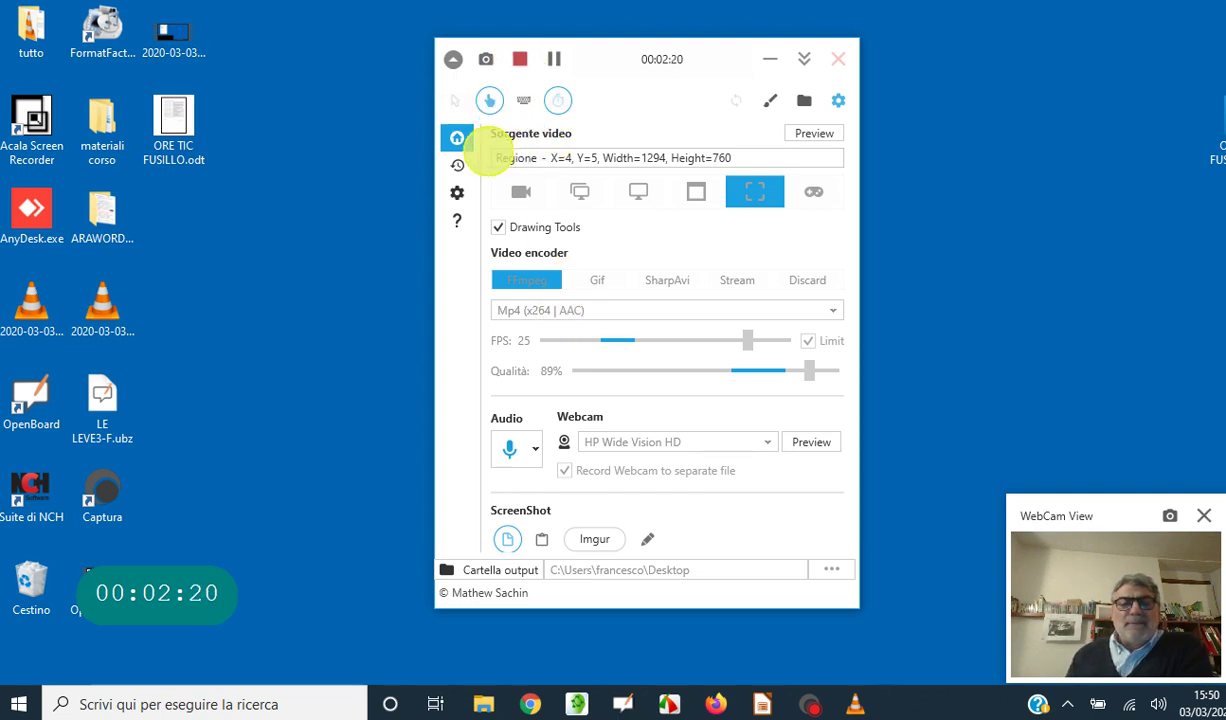
# Step: Toggle the Captura window to compact view and back, and minimise and restore it
pyautogui.click(452, 59)
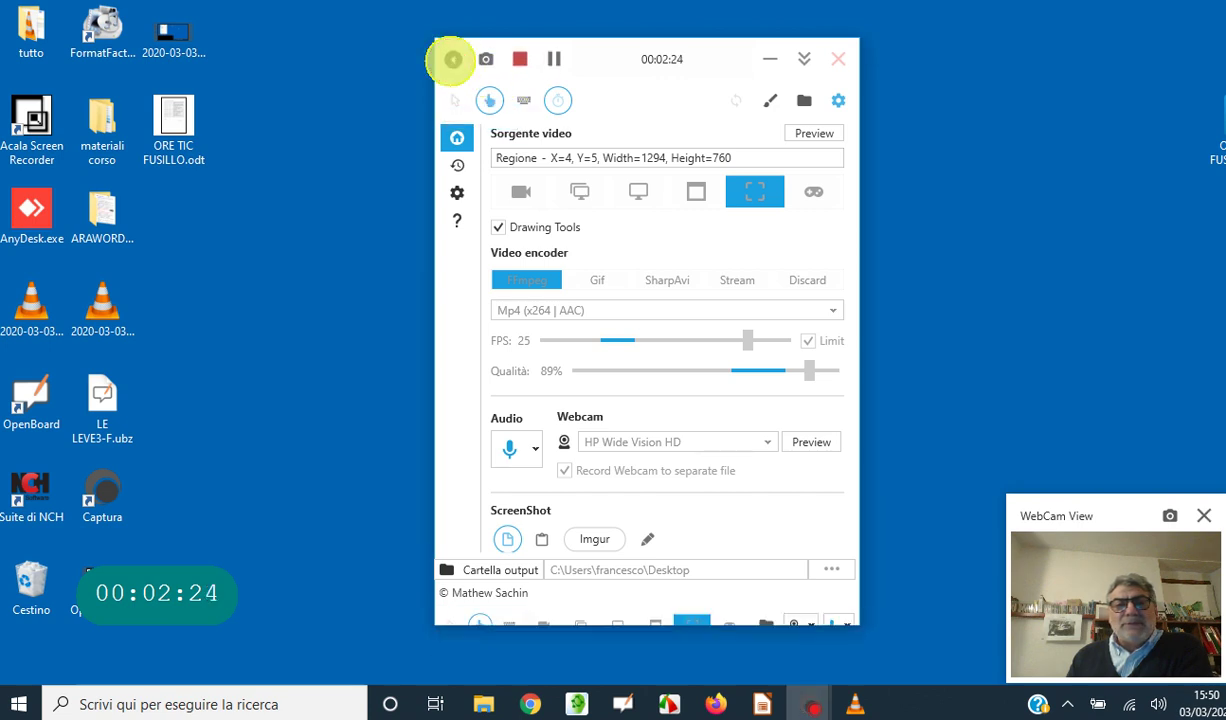
pyautogui.click(452, 59)
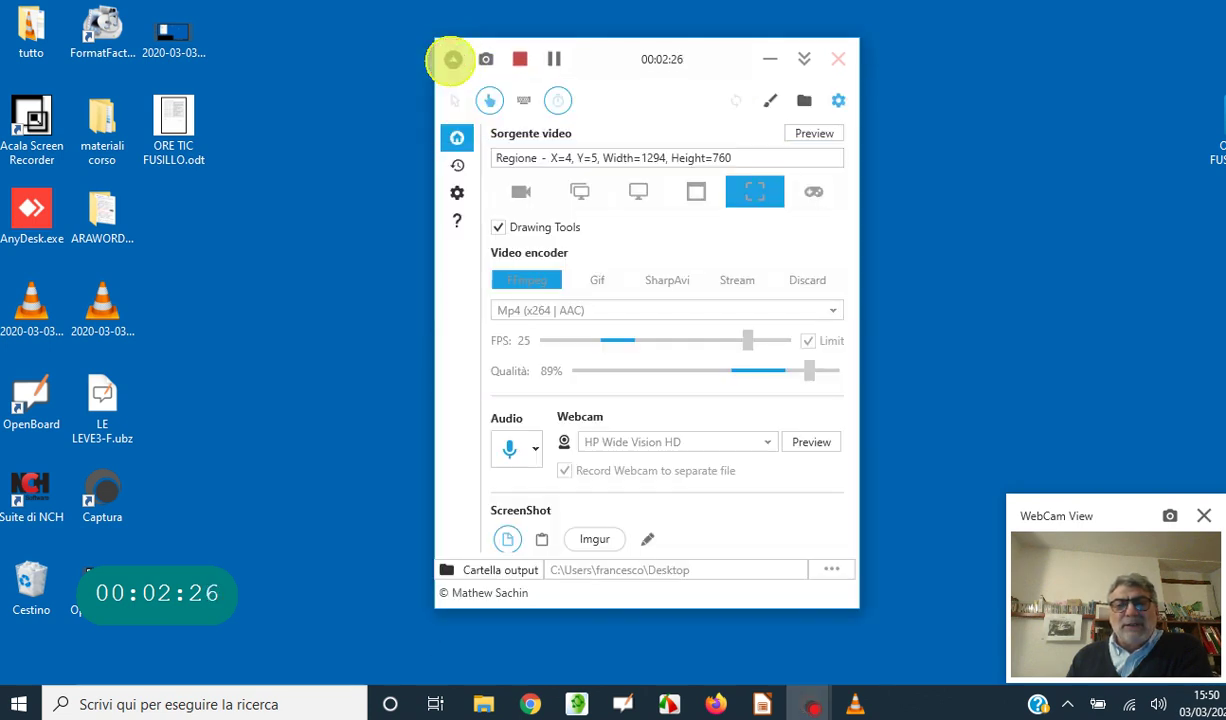
pyautogui.click(769, 57)
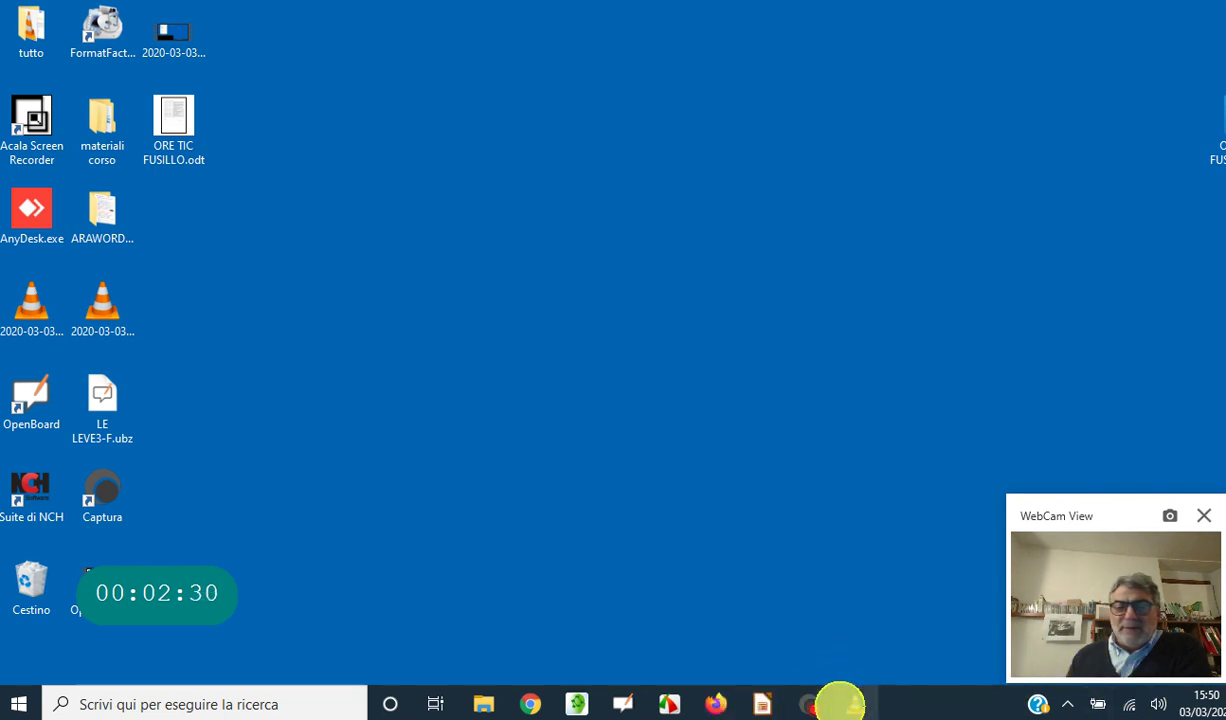
pyautogui.moveTo(812, 703)
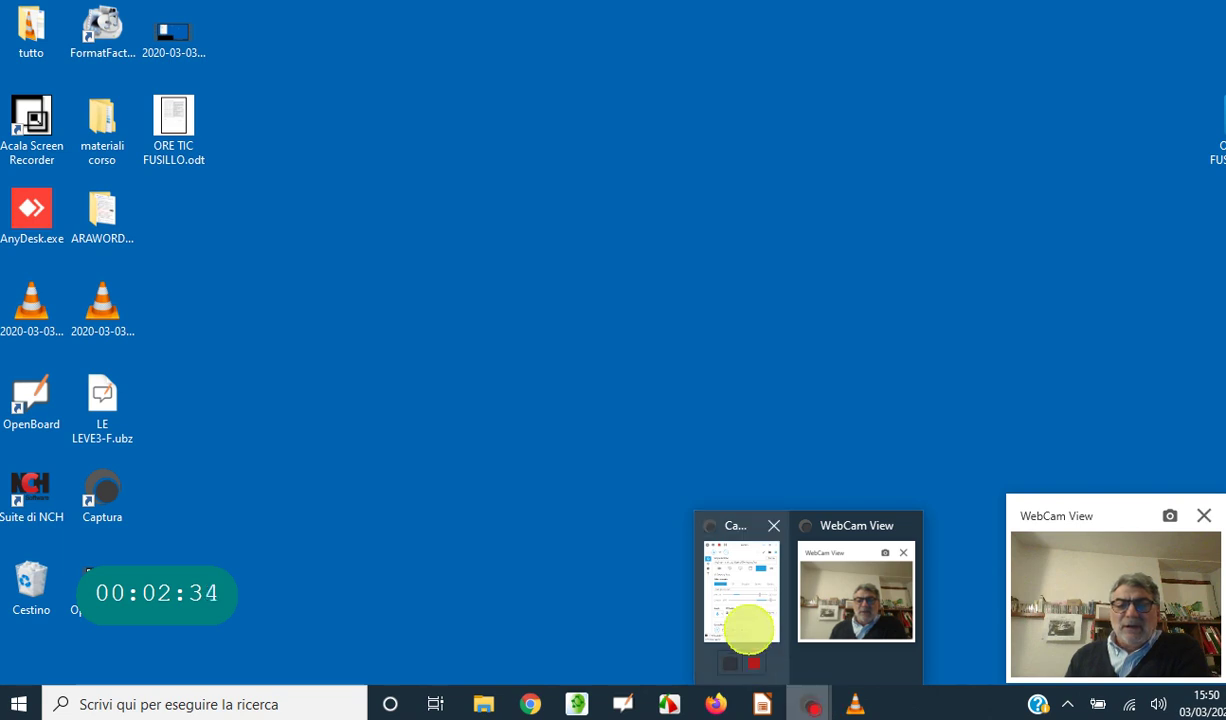
pyautogui.click(747, 630)
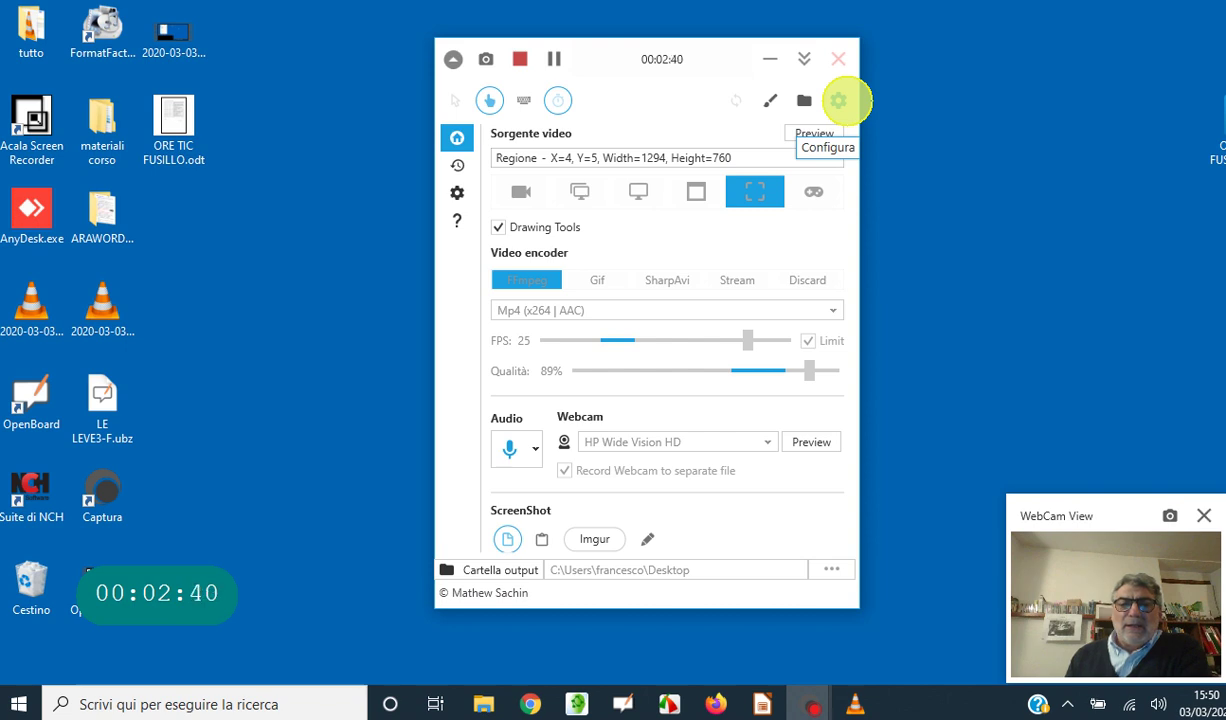
# Step: Examine the hotkeys for recording and screenshots in Captura's configuration, closing the configuration window when done
pyautogui.click(838, 100)
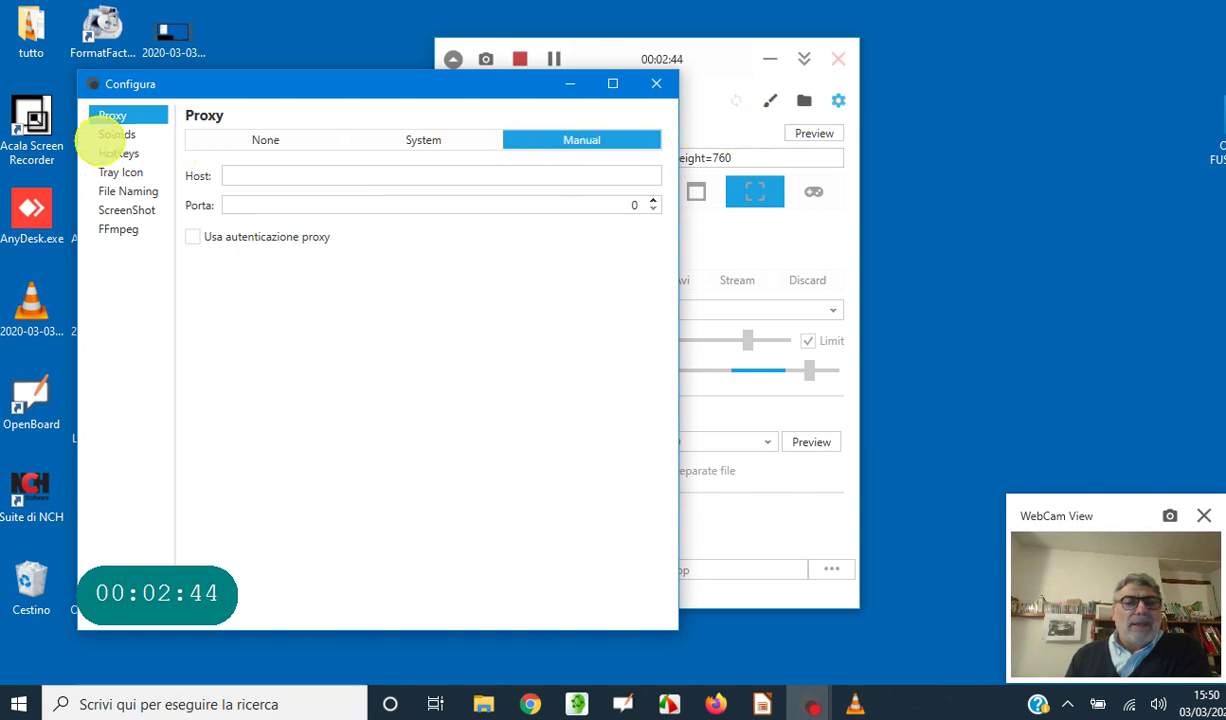
pyautogui.click(117, 134)
pyautogui.click(118, 153)
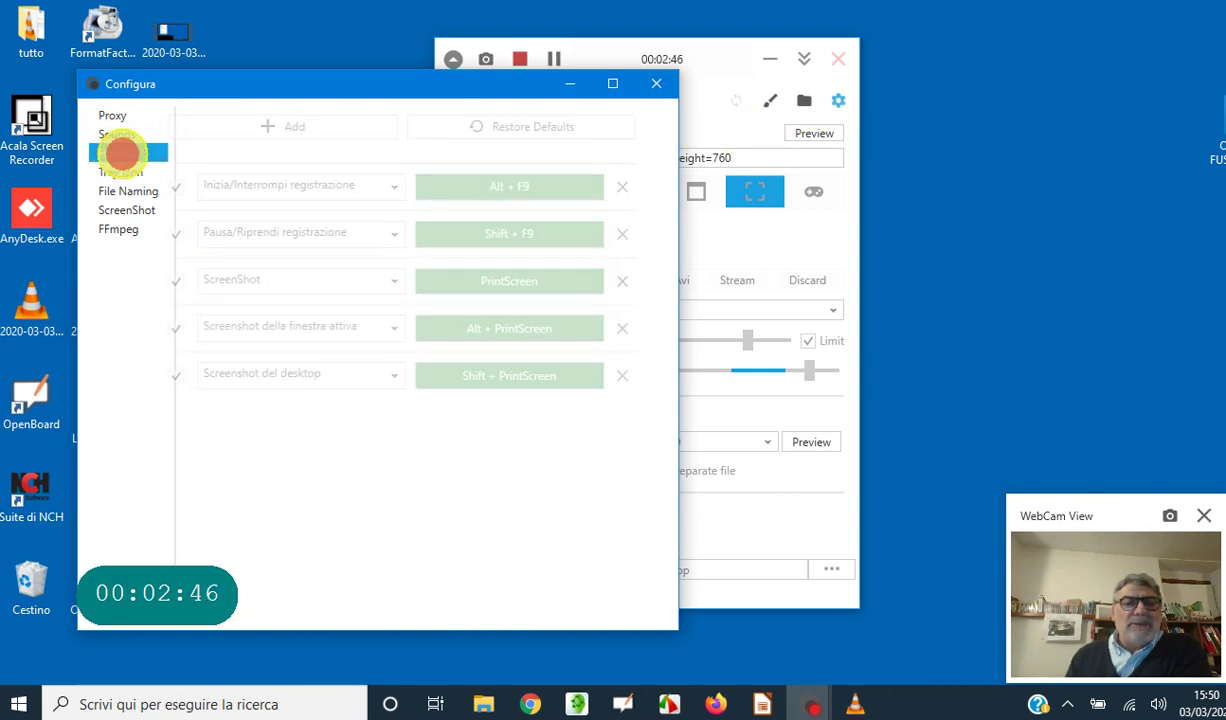
pyautogui.moveTo(452, 91); pyautogui.dragTo(685, 81)
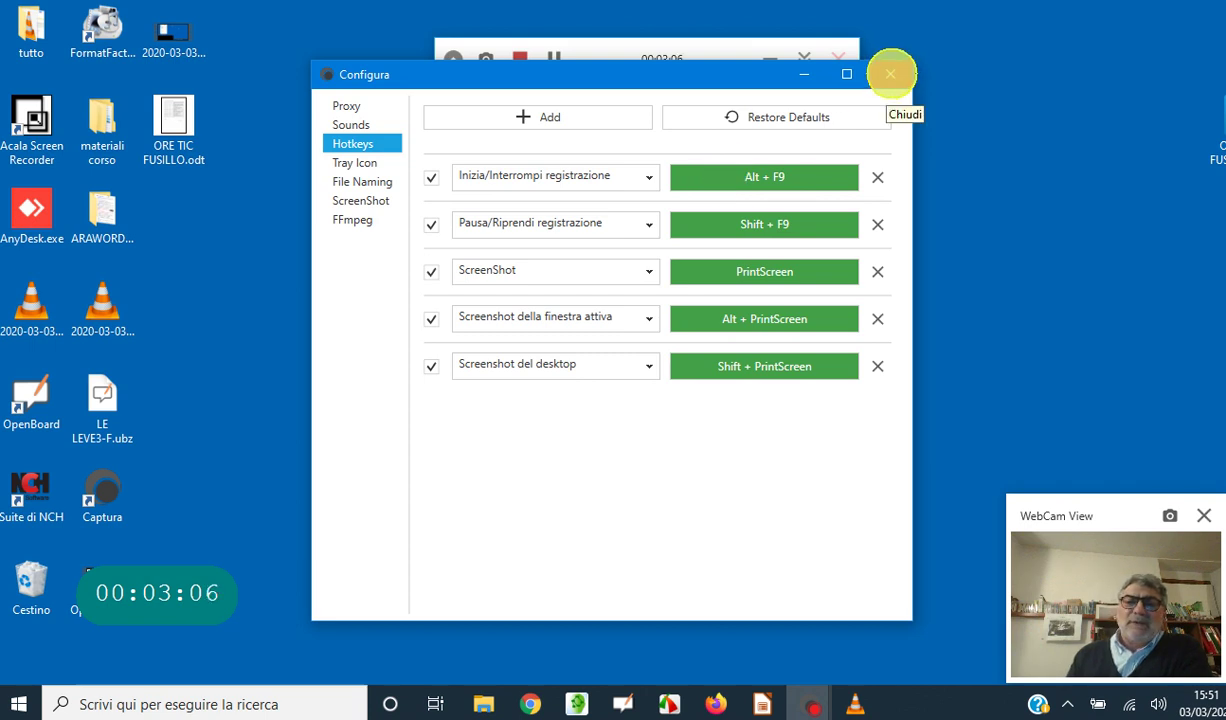
pyautogui.click(891, 73)
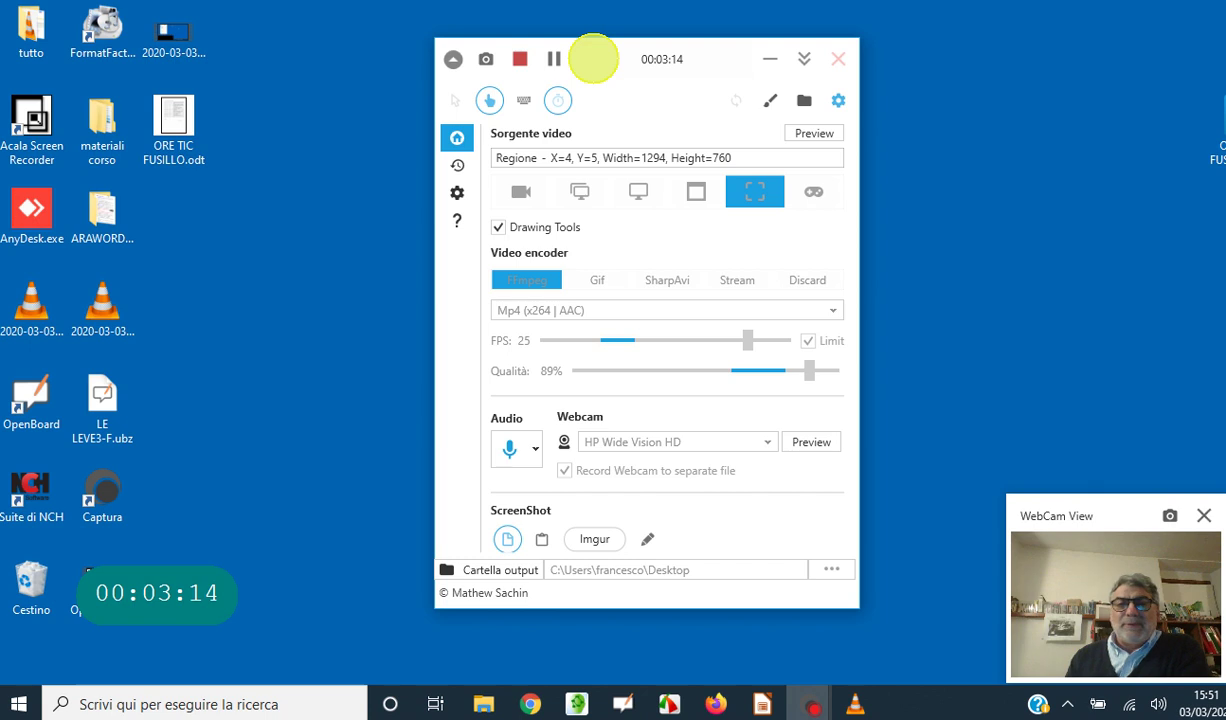
# Step: Collapse Captura to its compact view and move it out of the recorded region and back onto the desktop
pyautogui.click(453, 59)
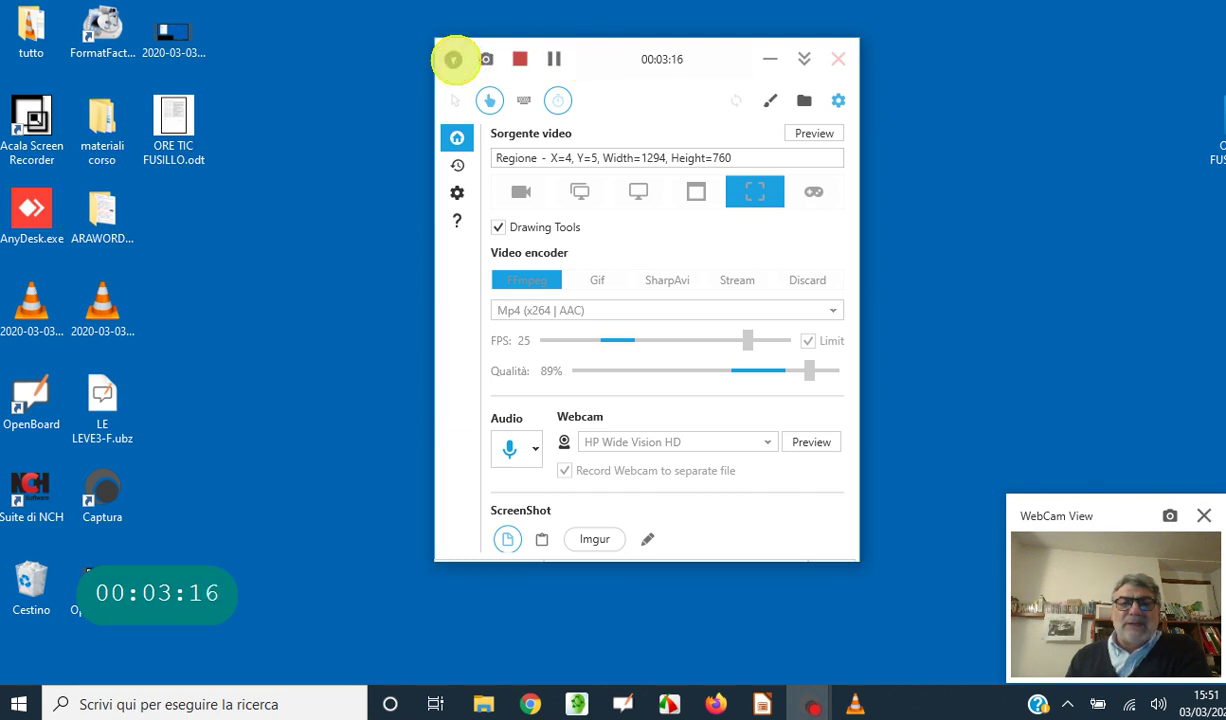
pyautogui.moveTo(626, 69); pyautogui.dragTo(1222, 347)
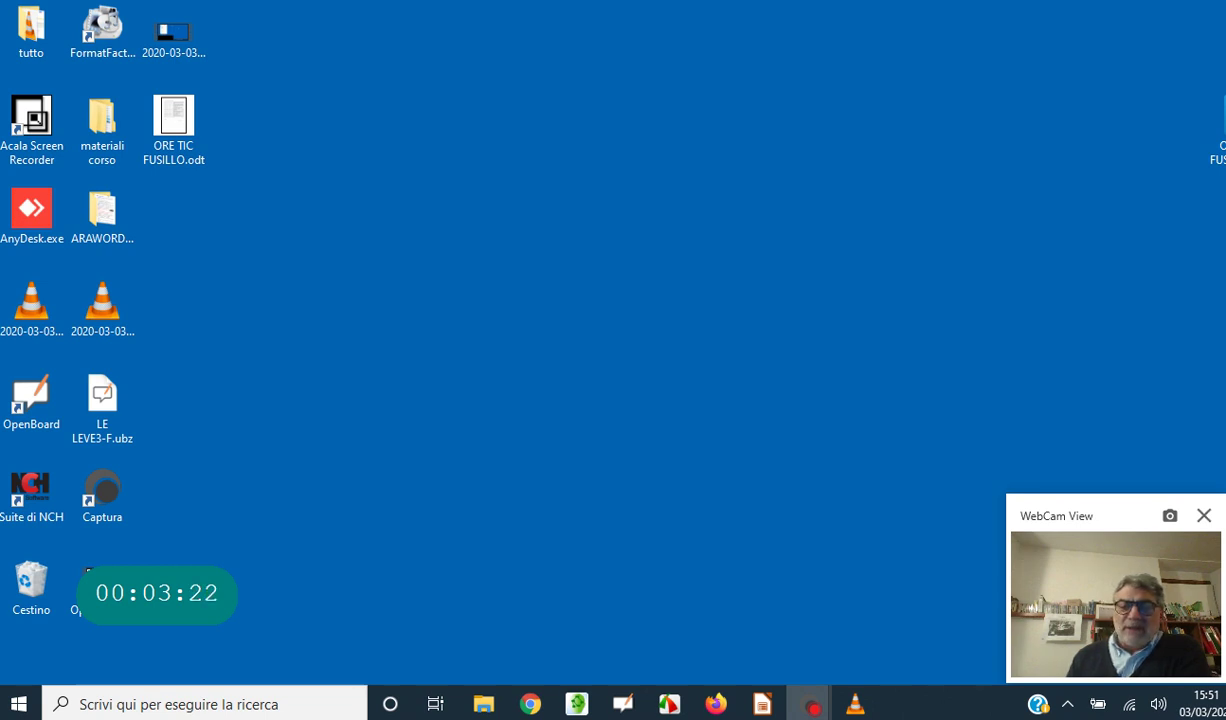
pyautogui.moveTo(1000, 332); pyautogui.dragTo(506, 244)
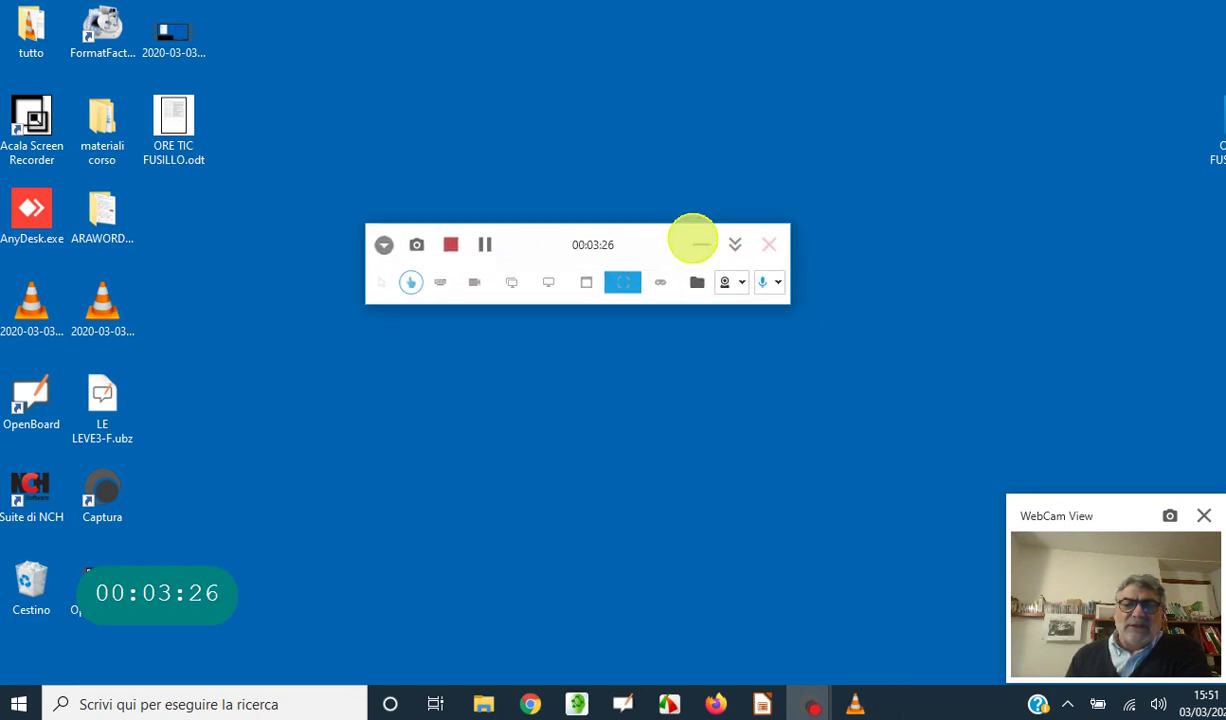
# Step: Minimise and restore compact Captura, then expand it to full view and place it near the desktop's upper edge
pyautogui.click(702, 242)
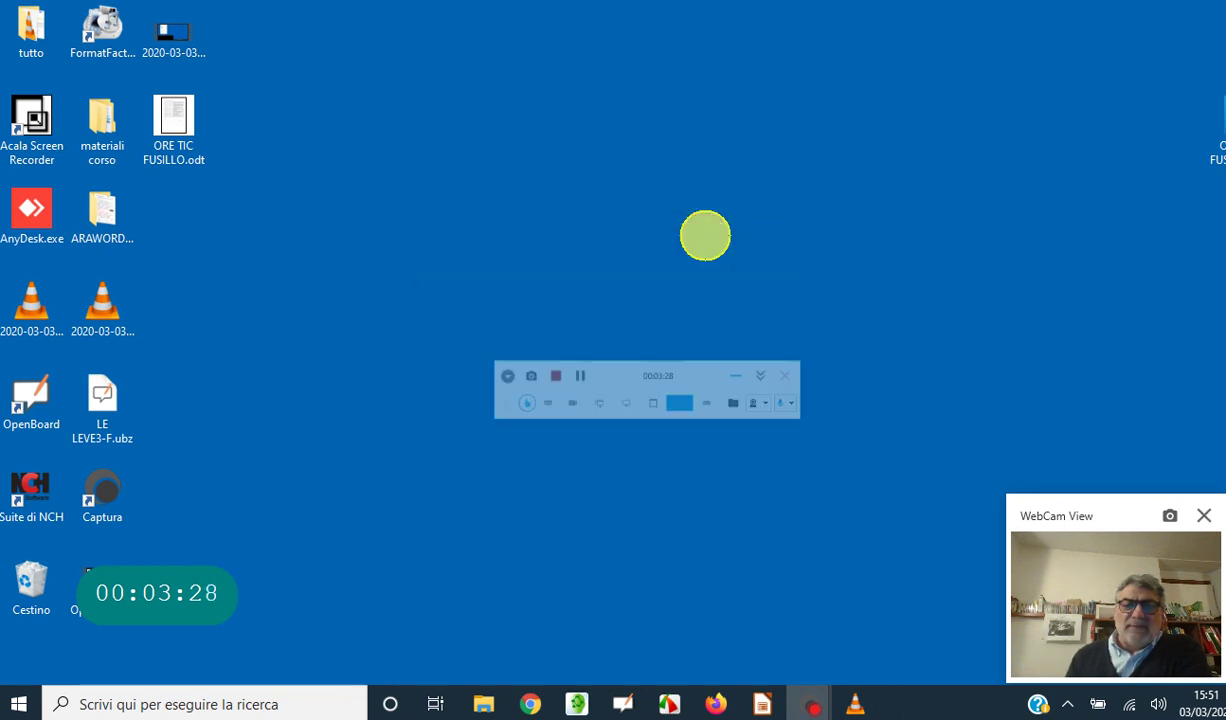
pyautogui.click(802, 700)
pyautogui.click(739, 591)
pyautogui.click(383, 244)
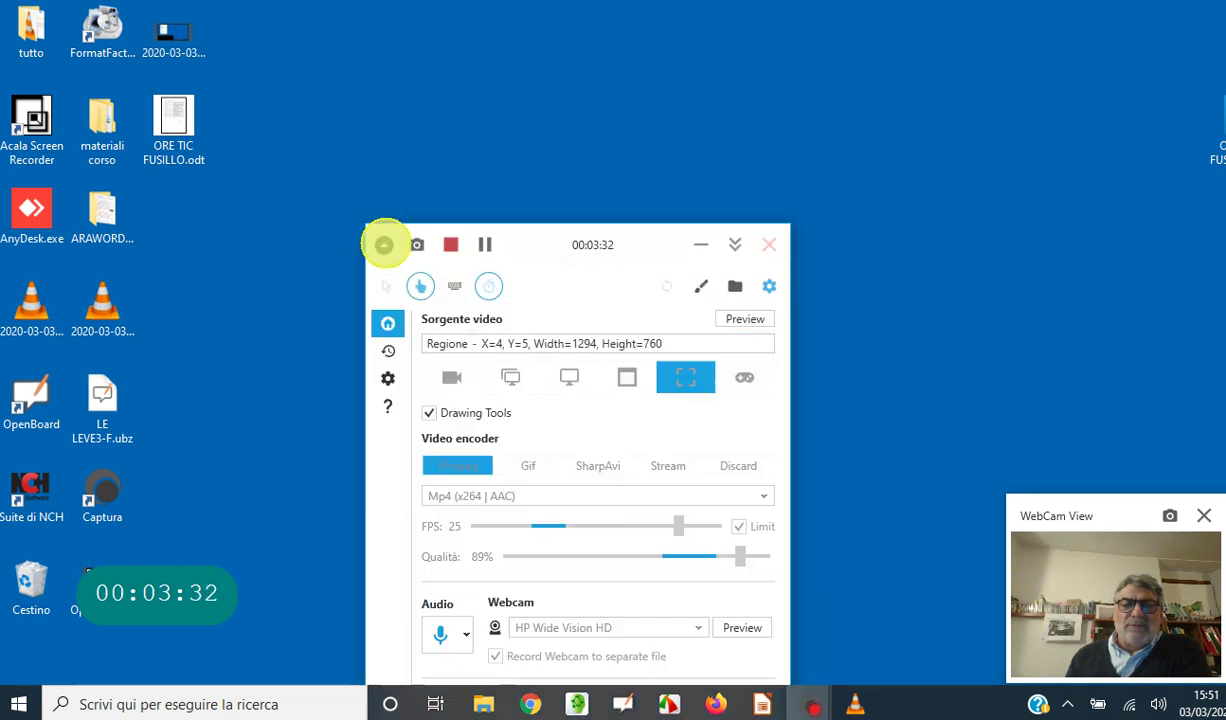
pyautogui.moveTo(514, 241)
pyautogui.mouseDown()
pyautogui.moveTo(482, 44)
pyautogui.moveTo(474, 57)
pyautogui.mouseUp()
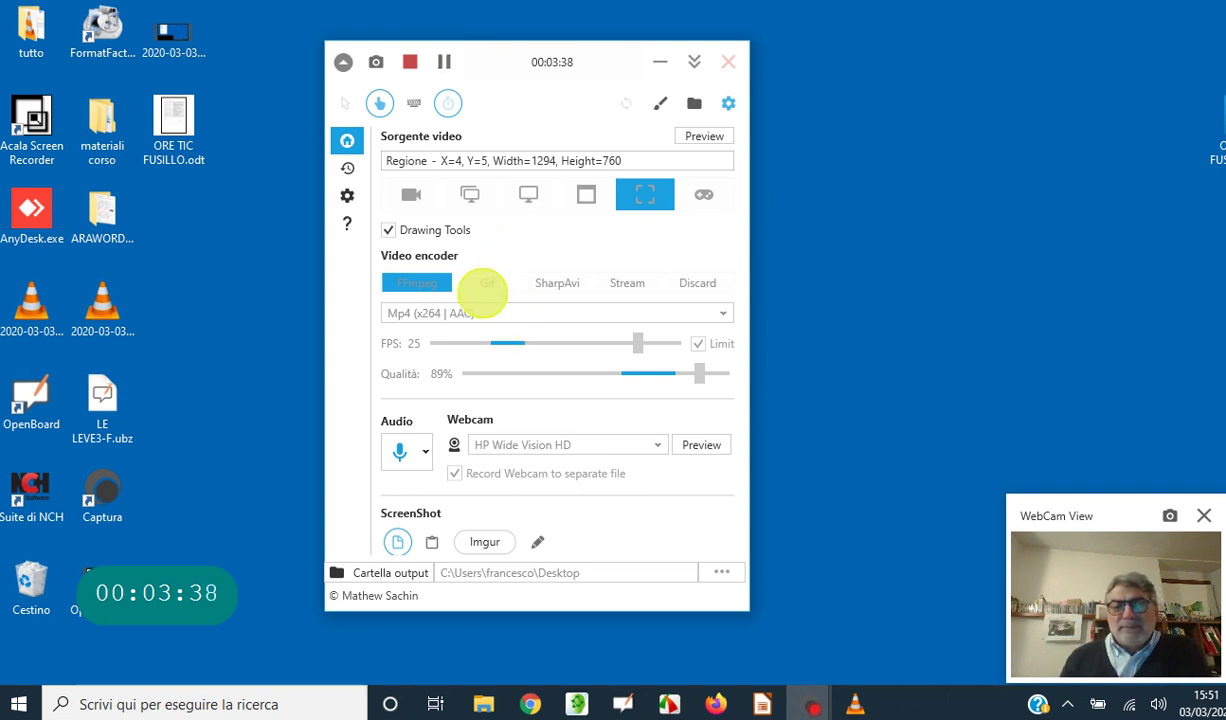
pyautogui.moveTo(495, 70); pyautogui.dragTo(541, 60)
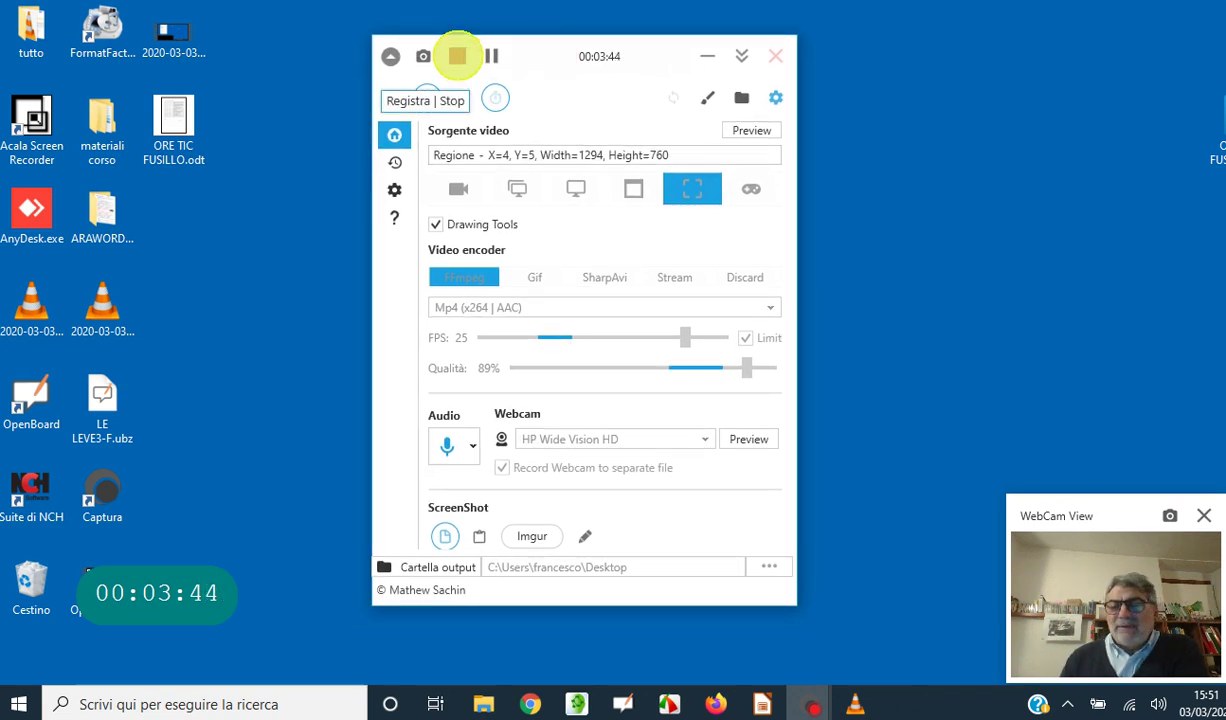
# Step: Switch to the sodilinux-didacta presentation in Chrome and return to its "Creare videolezioni" slide
pyautogui.click(512, 699)
pyautogui.click(520, 12)
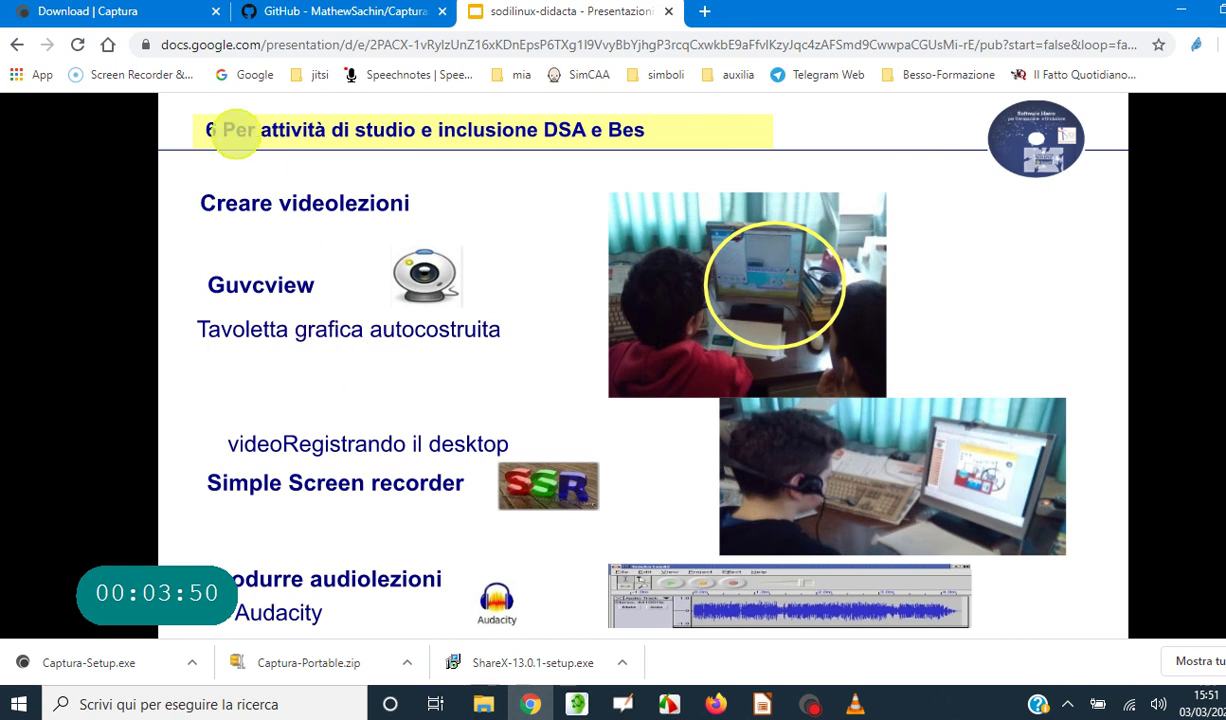
pyautogui.click(22, 42)
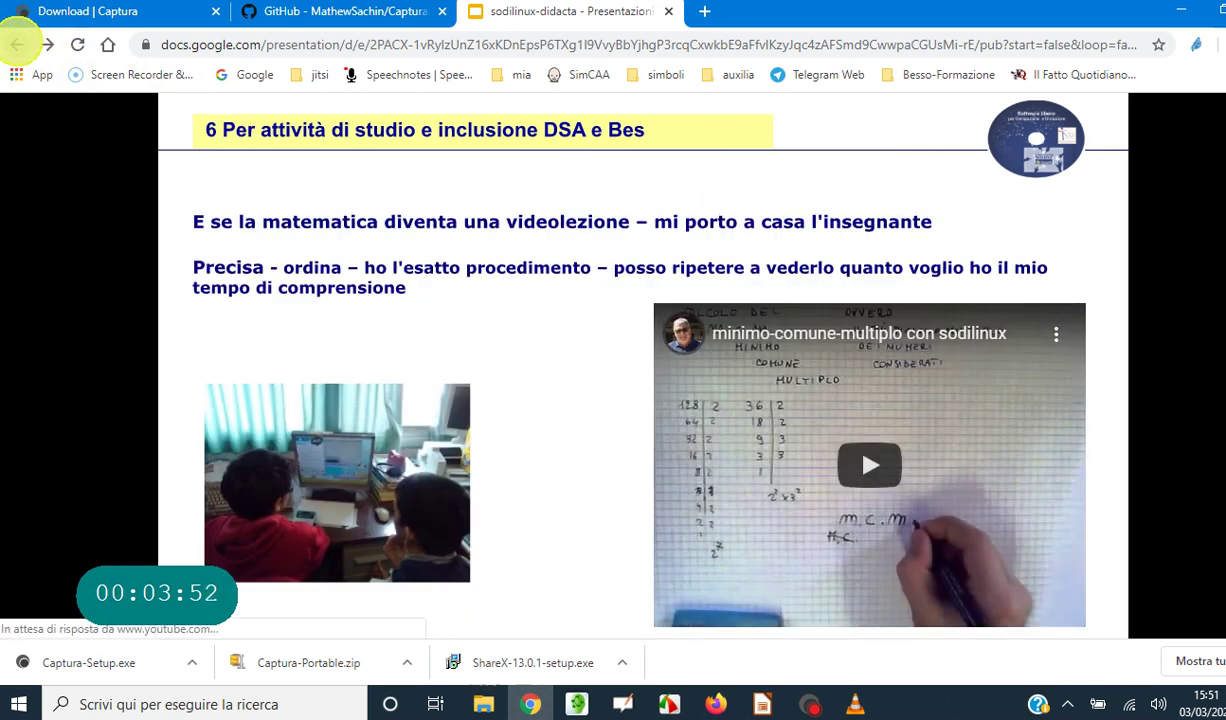
pyautogui.click(22, 42)
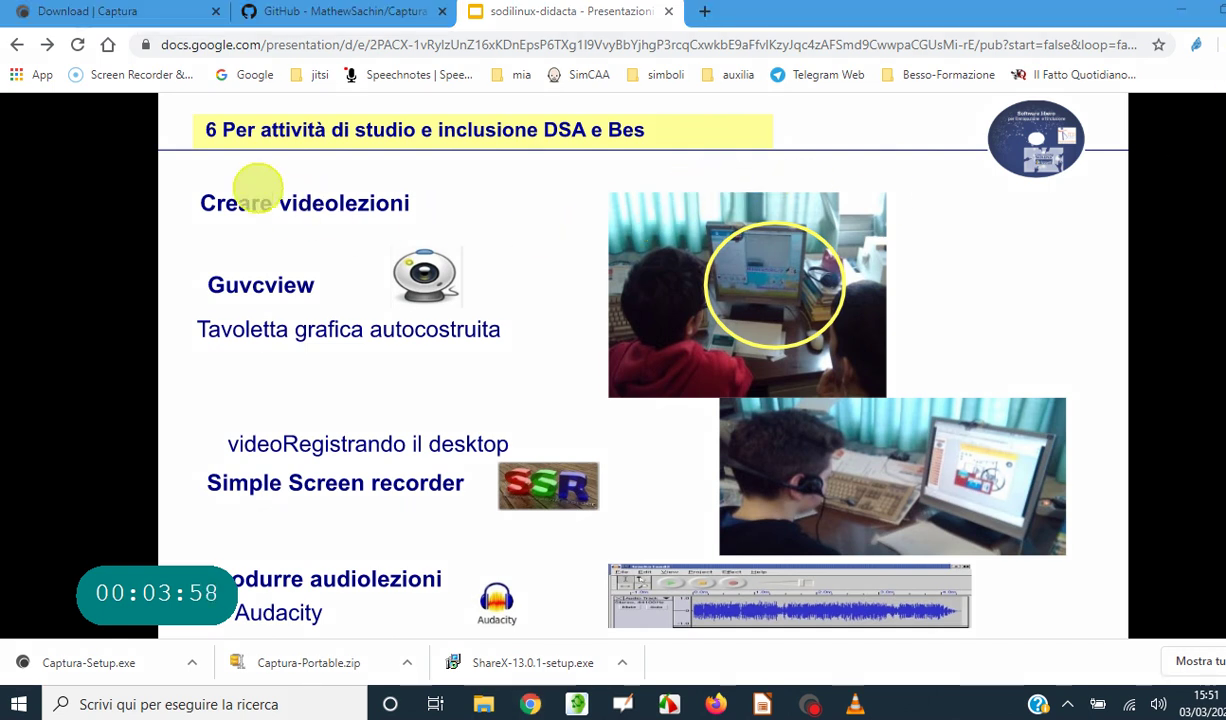
# Step: Underline "Creare videolezioni" and "Tavoletta grafica autocostruita" on the slide with the red pen
pyautogui.moveTo(208, 224); pyautogui.dragTo(440, 228)
pyautogui.moveTo(213, 349); pyautogui.dragTo(480, 356)
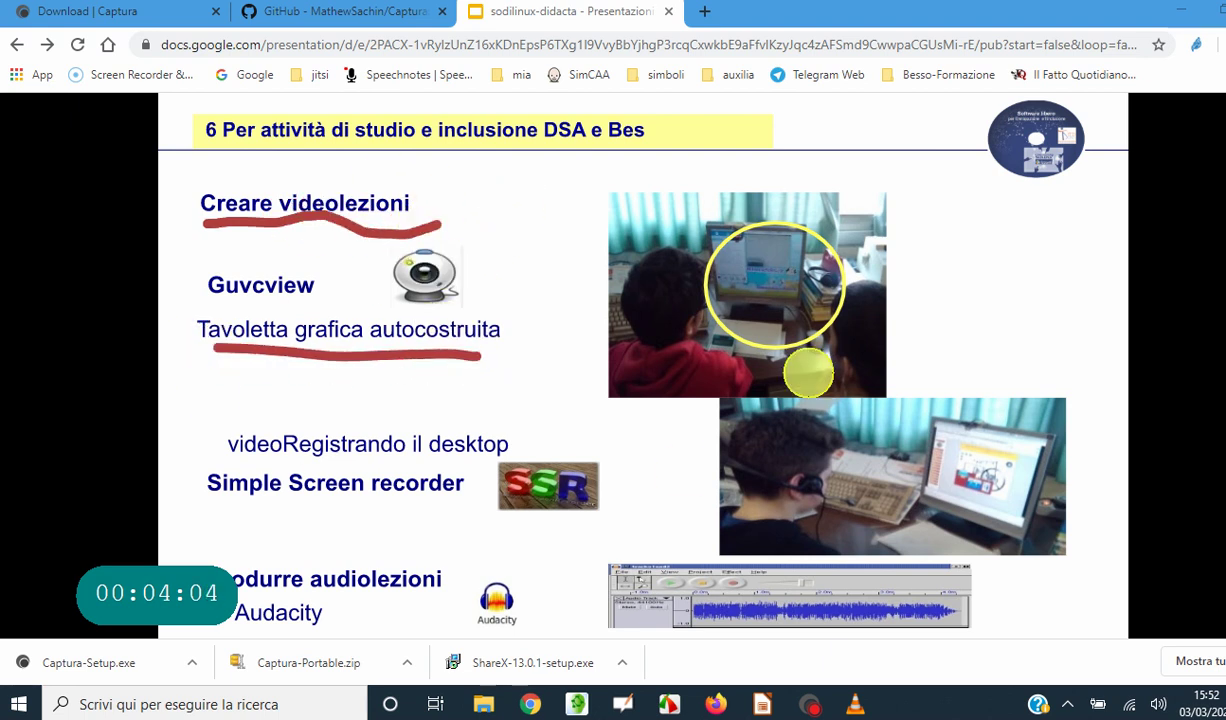